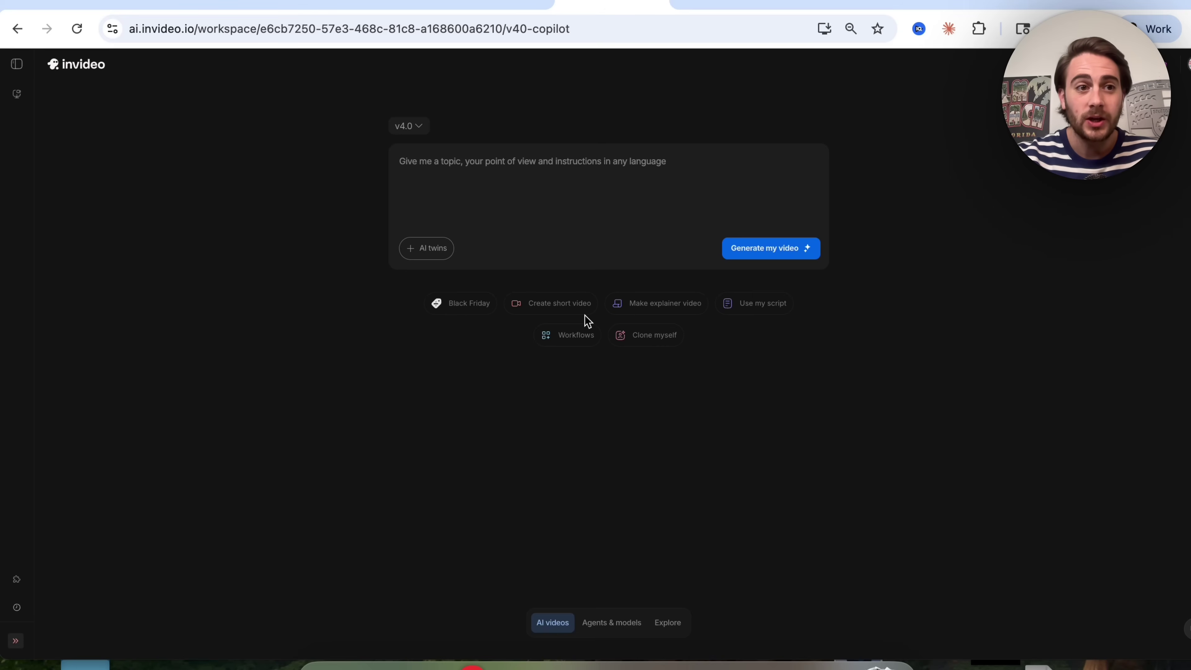
# Step: Select the Nano Banana 2 generative model and create a new project for it under the default name
pyautogui.click(614, 622)
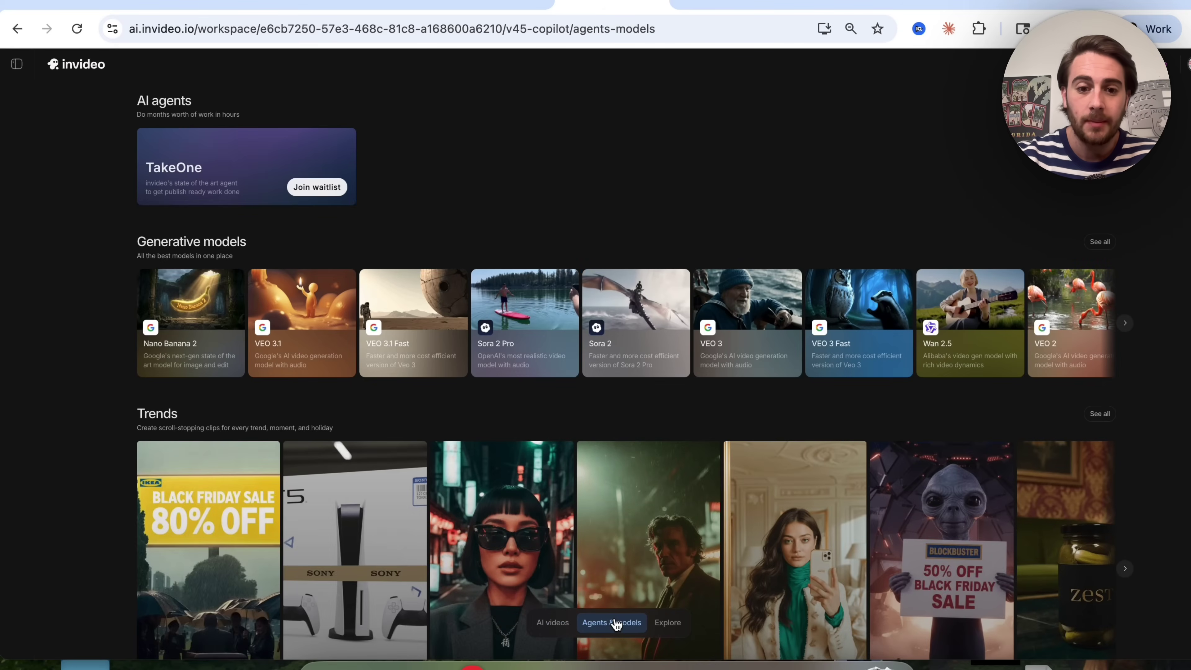
pyautogui.click(189, 288)
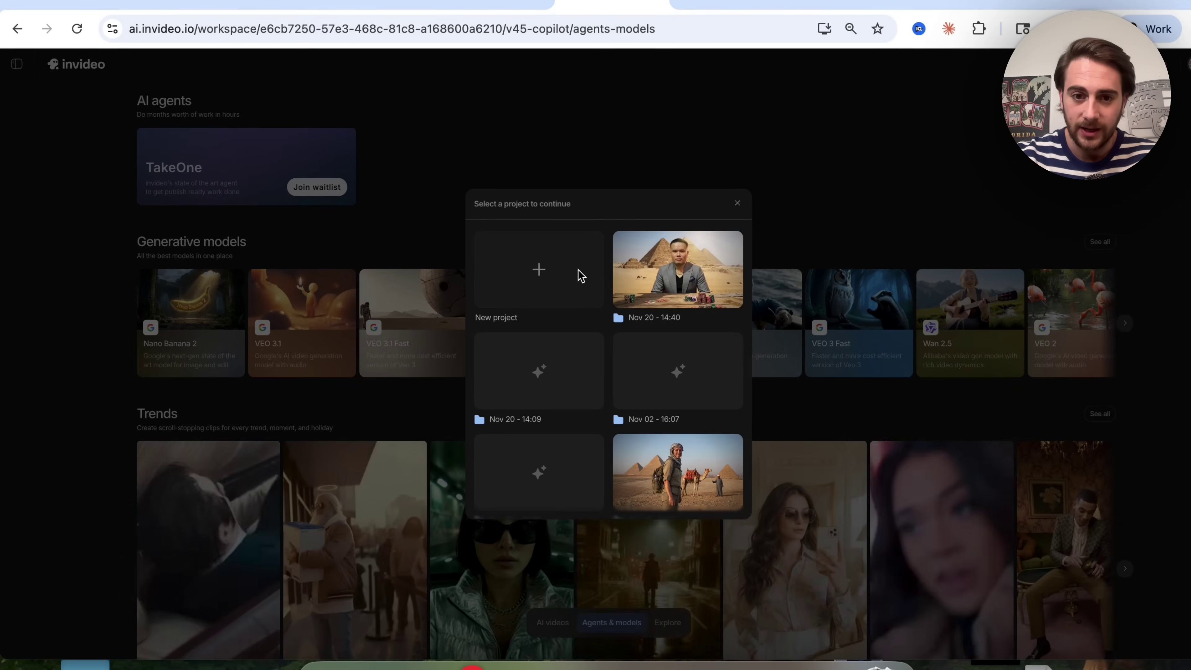
pyautogui.scroll(-3, 593, 386)
pyautogui.scroll(3, 594, 386)
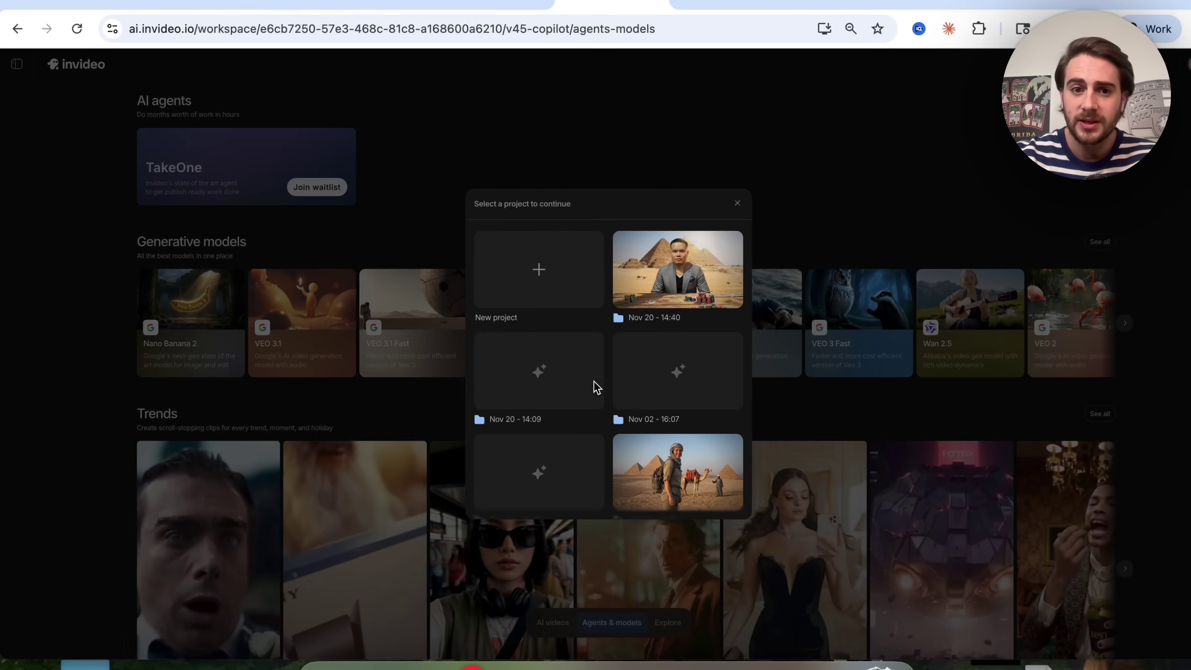
pyautogui.click(542, 270)
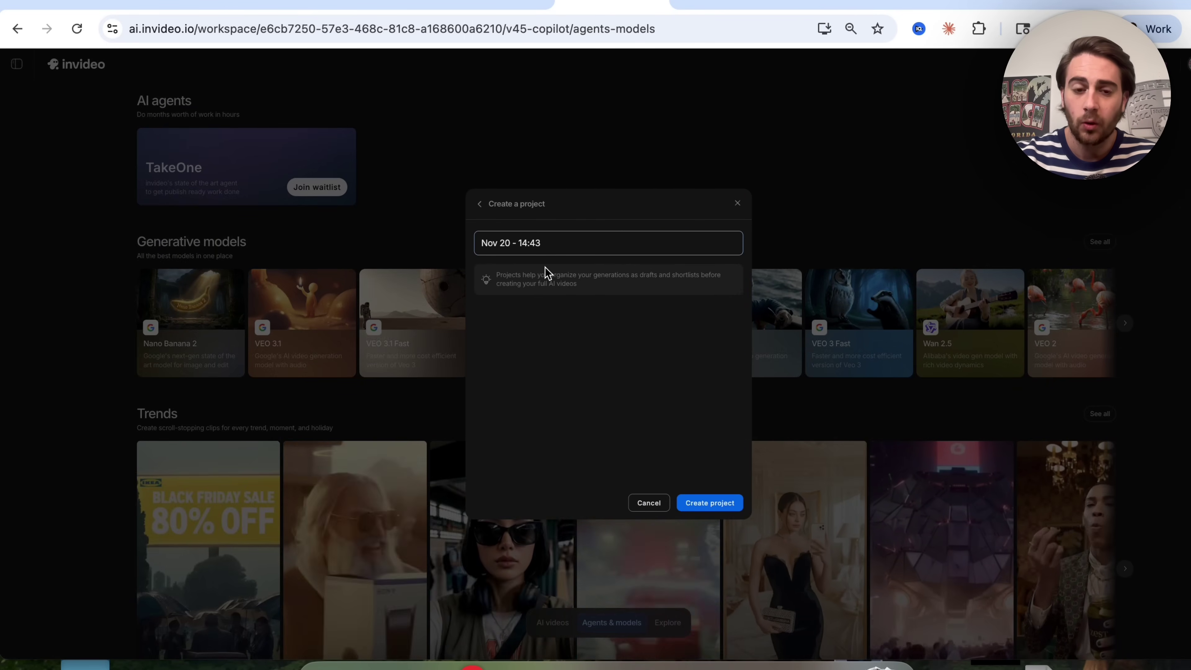
pyautogui.click(707, 503)
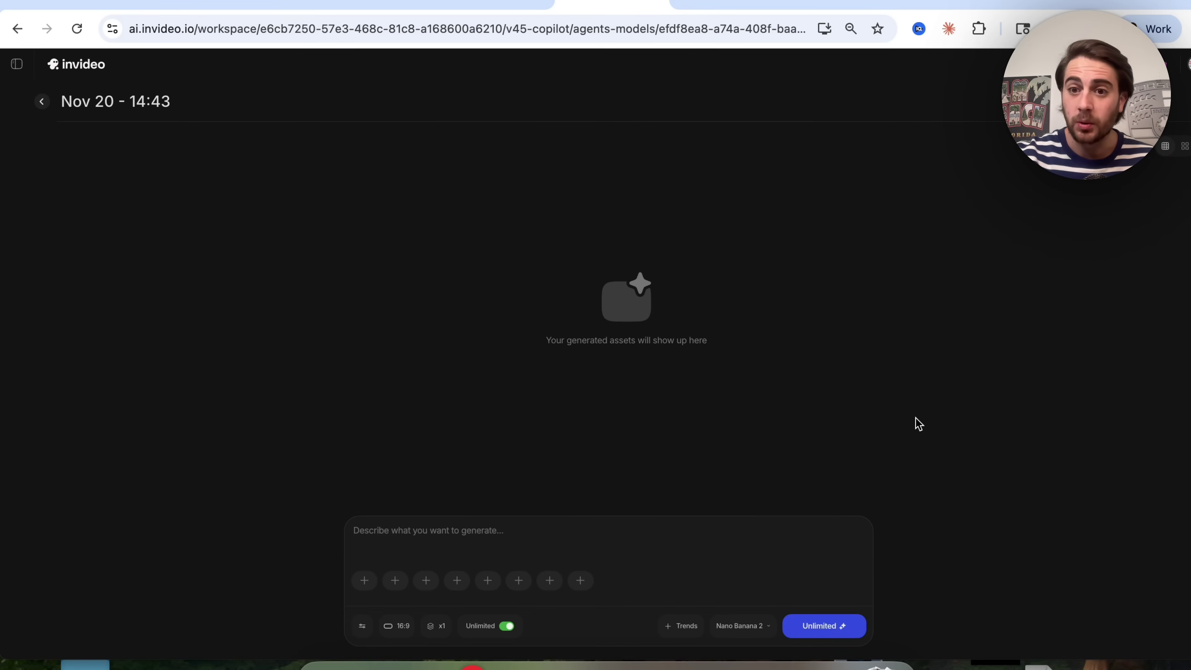
# Step: Paste the prompt for a studio photo of the same banana at Day 0, 5, 10, 30 and 60, and read it through
pyautogui.click(551, 531)
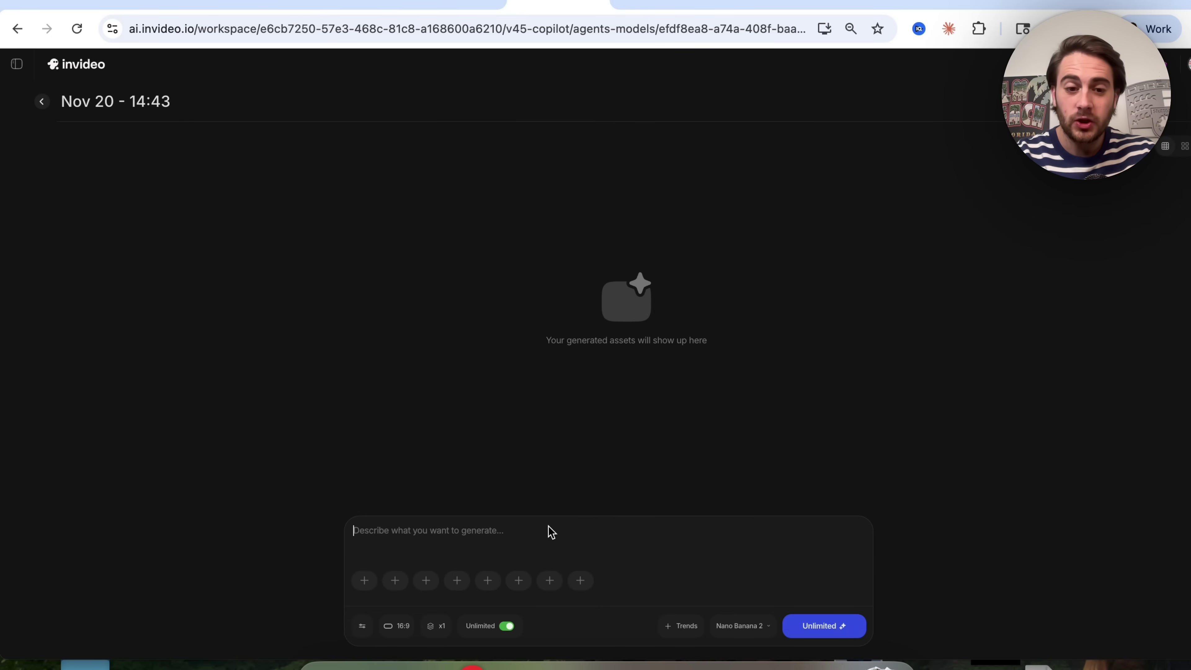
pyautogui.press('super+v')
pyautogui.scroll(5, 546, 549)
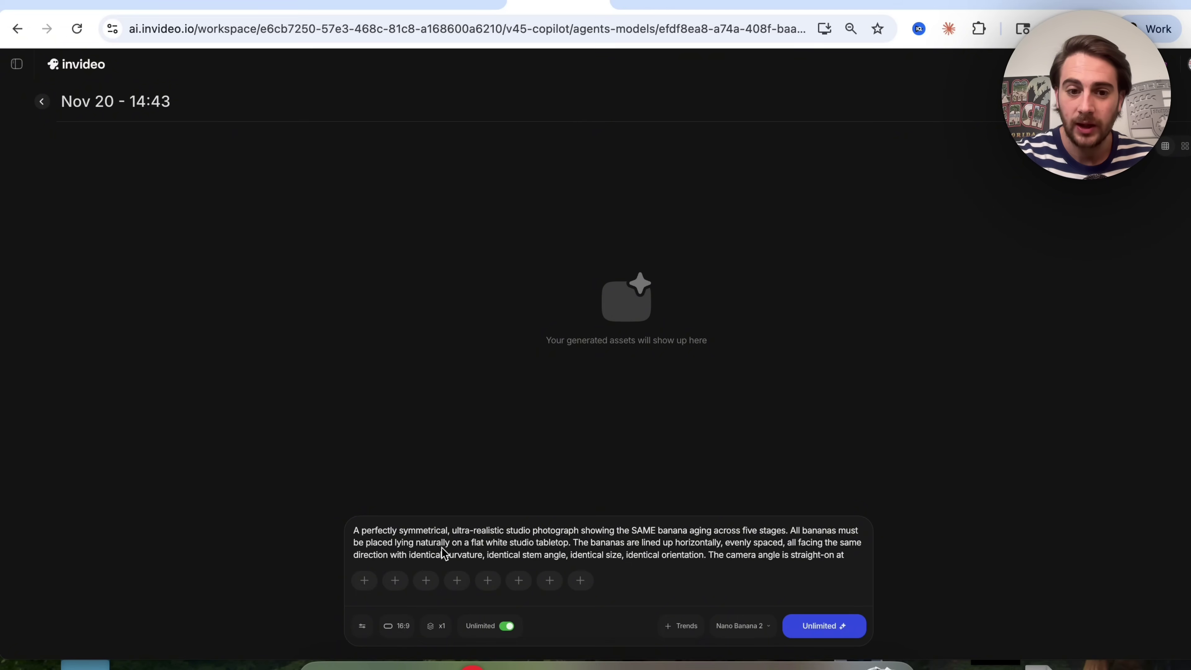
pyautogui.scroll(-1, 491, 546)
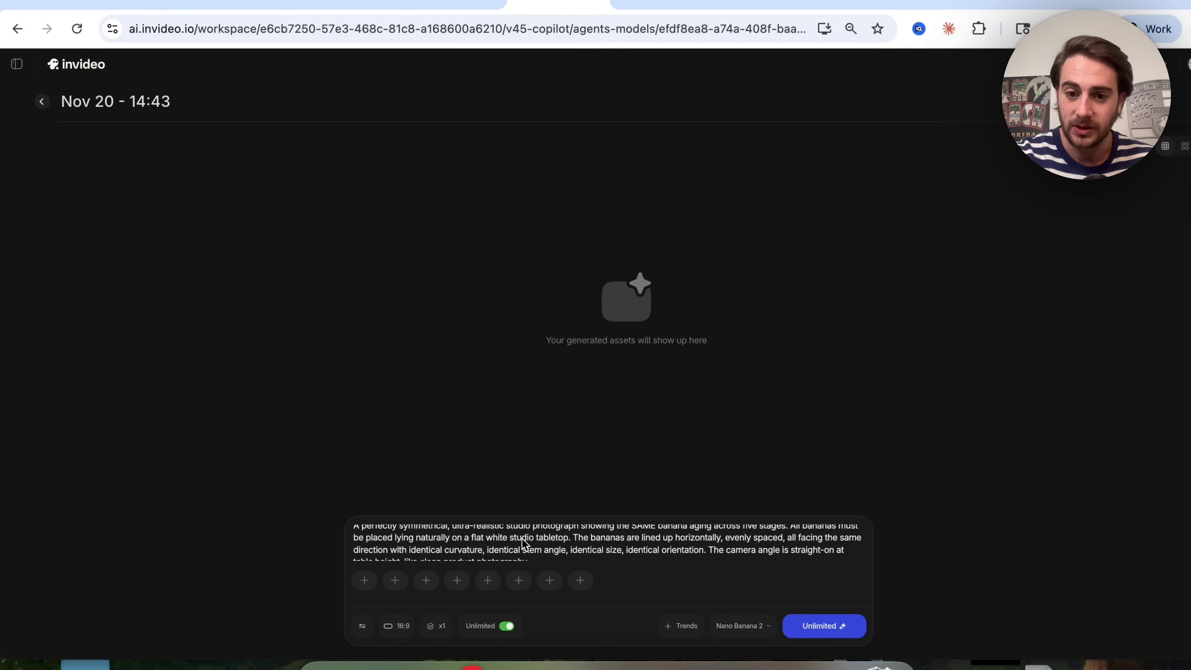
pyautogui.scroll(-5, 524, 544)
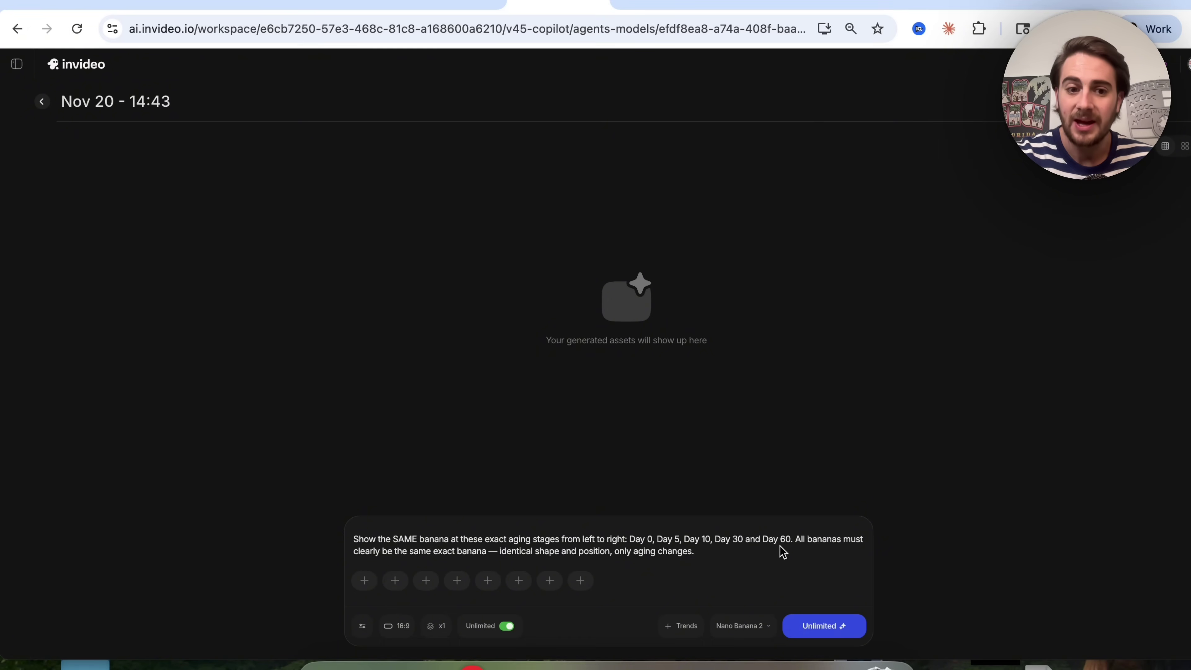
pyautogui.scroll(-2, 506, 558)
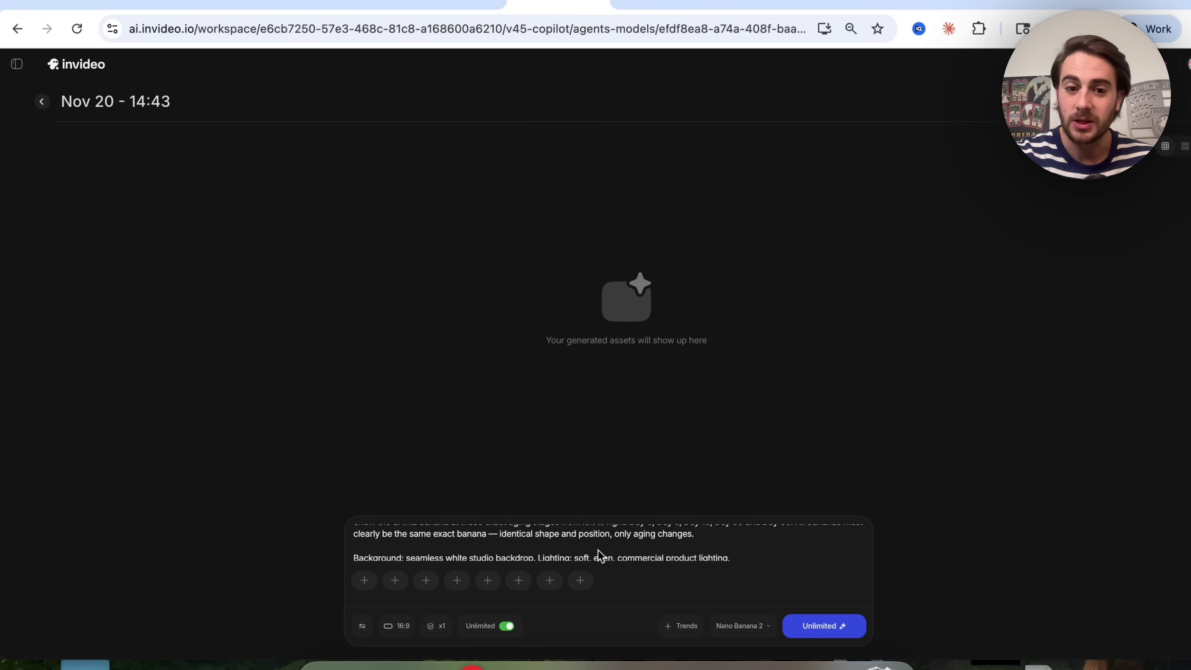
pyautogui.scroll(2, 600, 555)
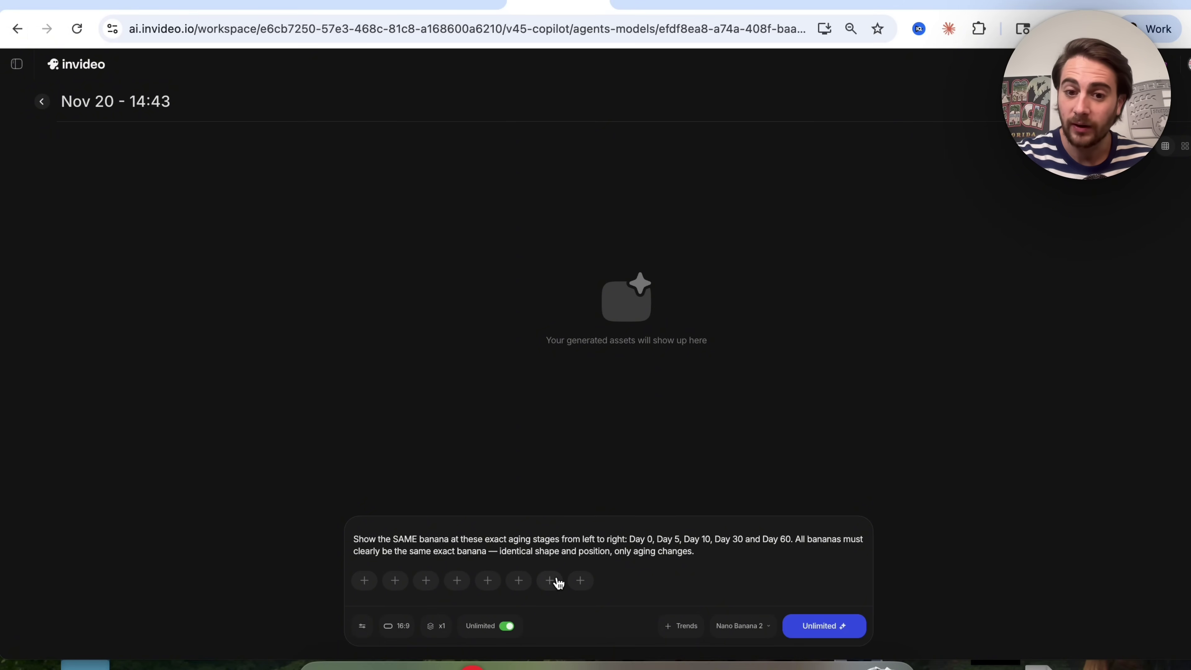
# Step: Generate one banana aging image at 1K resolution and 16:9, and inspect the result at full size
pyautogui.click(362, 628)
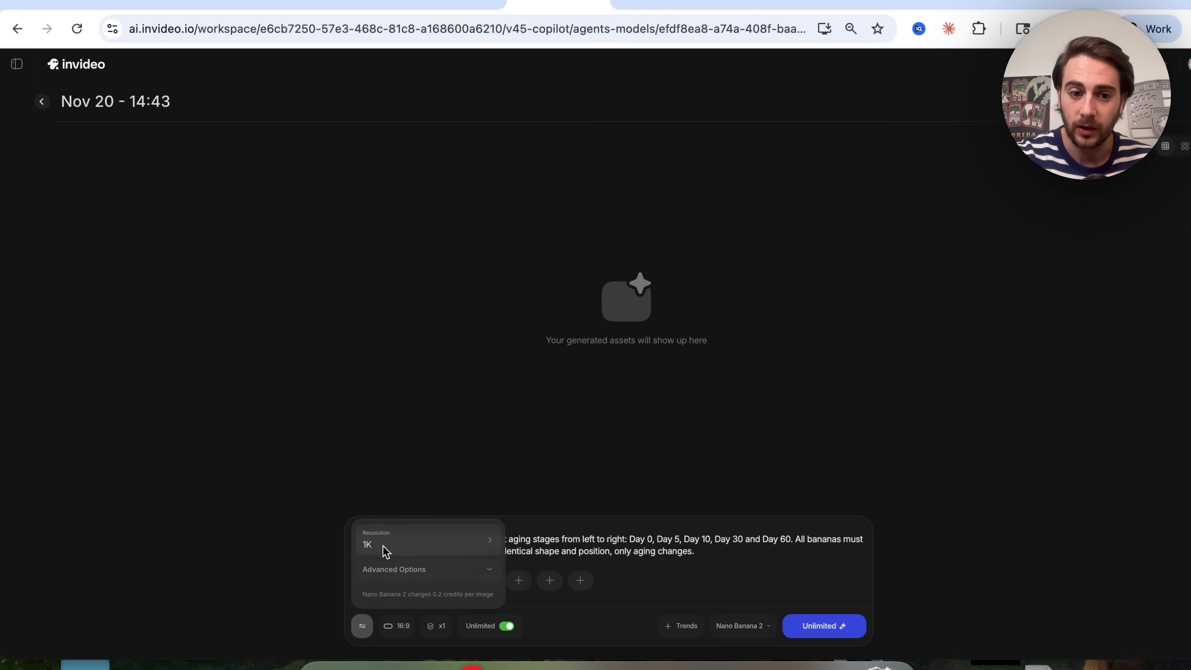
pyautogui.moveTo(393, 540)
pyautogui.click(396, 627)
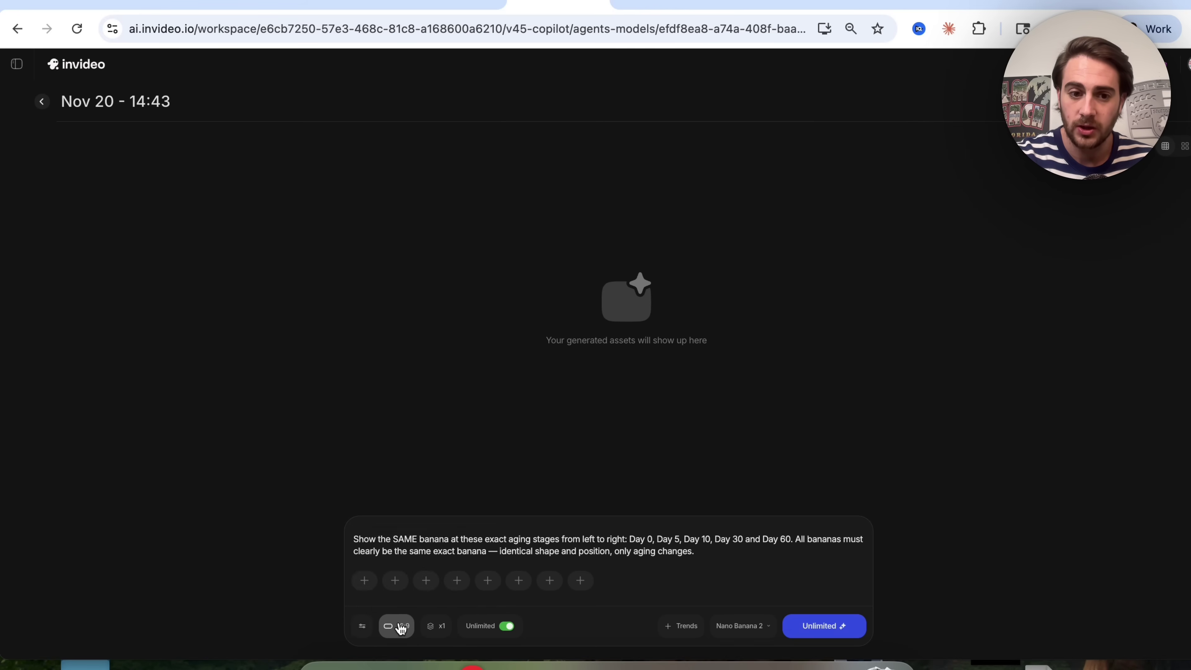
pyautogui.click(399, 628)
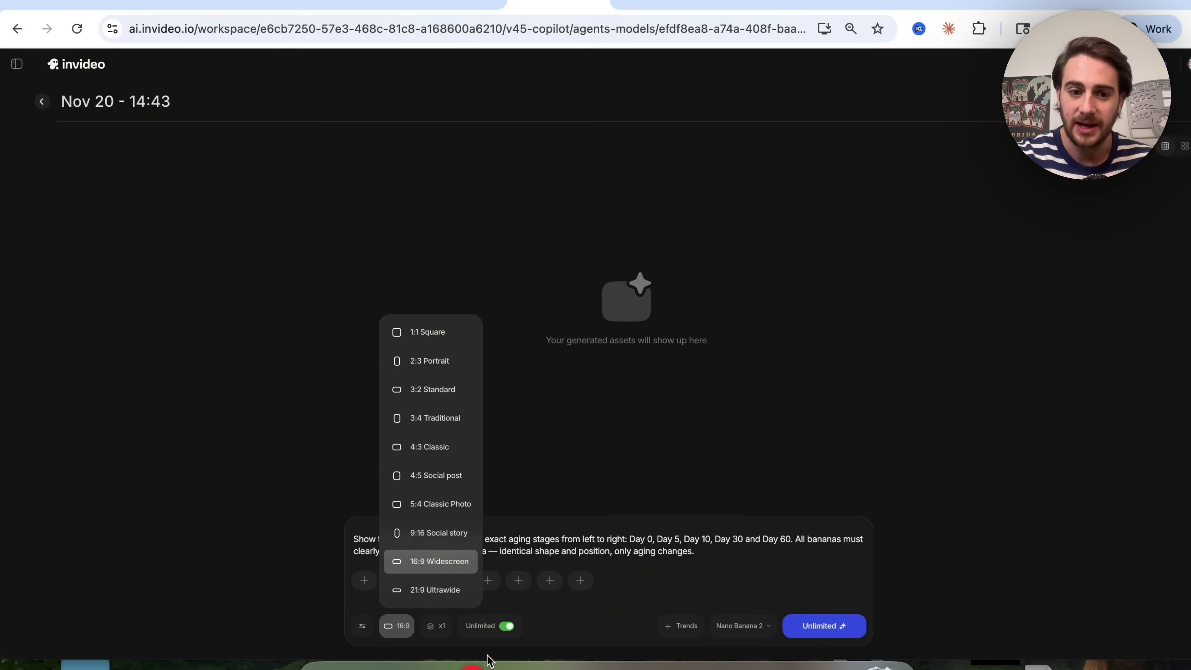
pyautogui.click(437, 635)
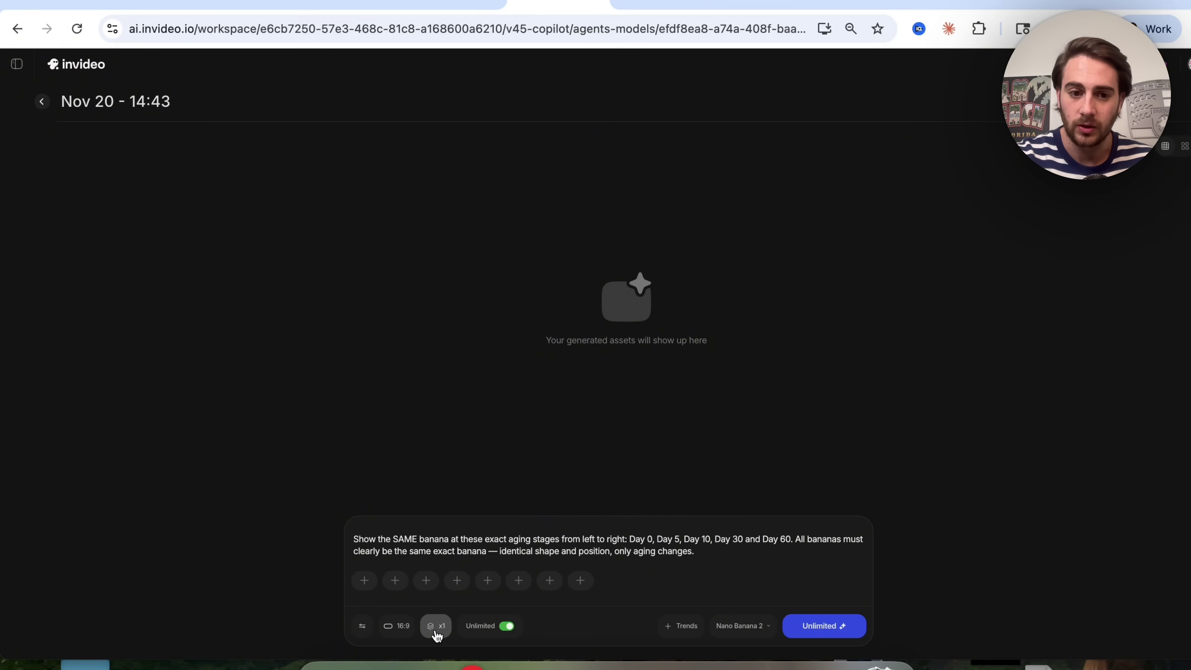
pyautogui.click(519, 431)
pyautogui.click(822, 631)
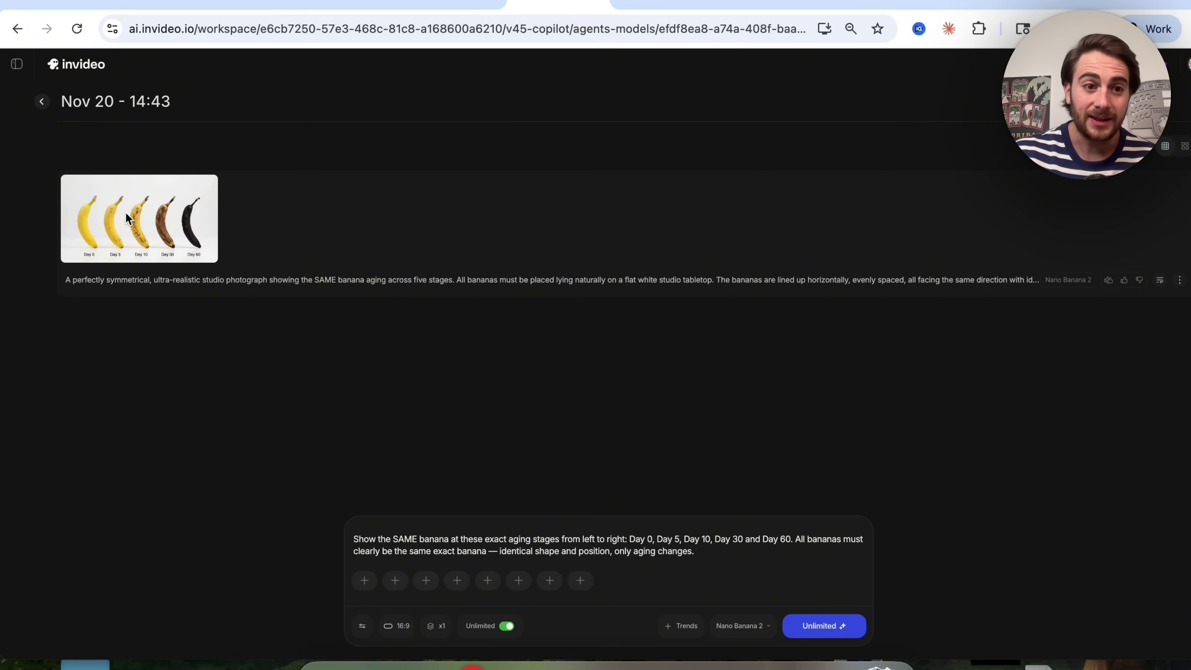
pyautogui.click(126, 215)
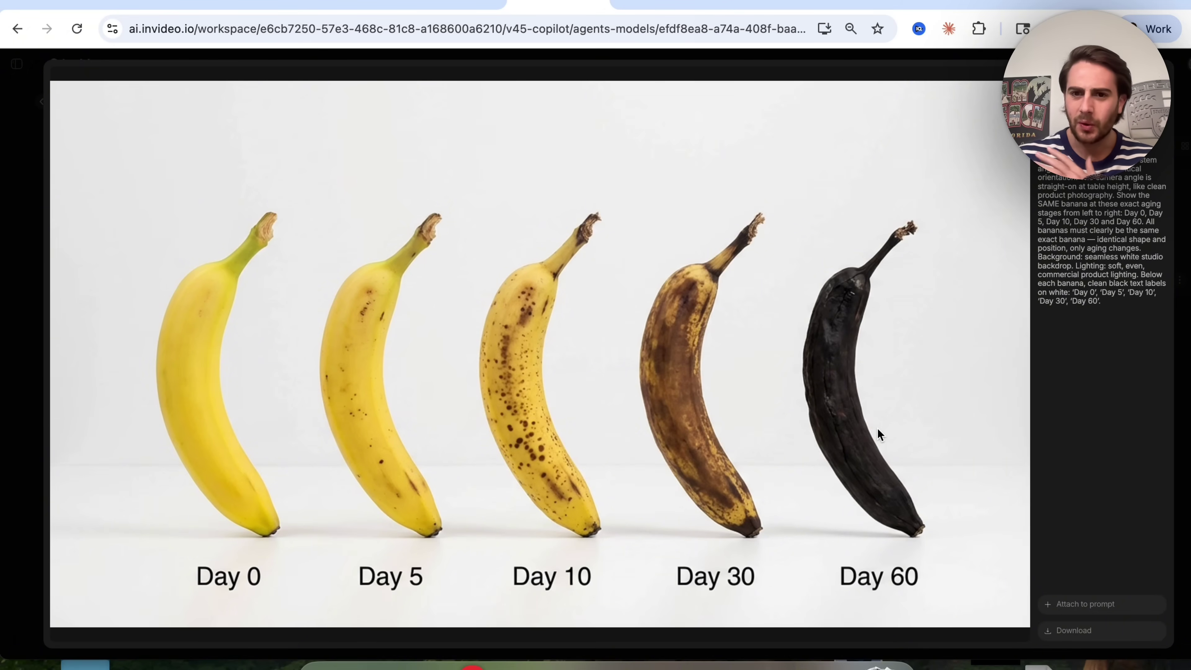
pyautogui.press('Escape')
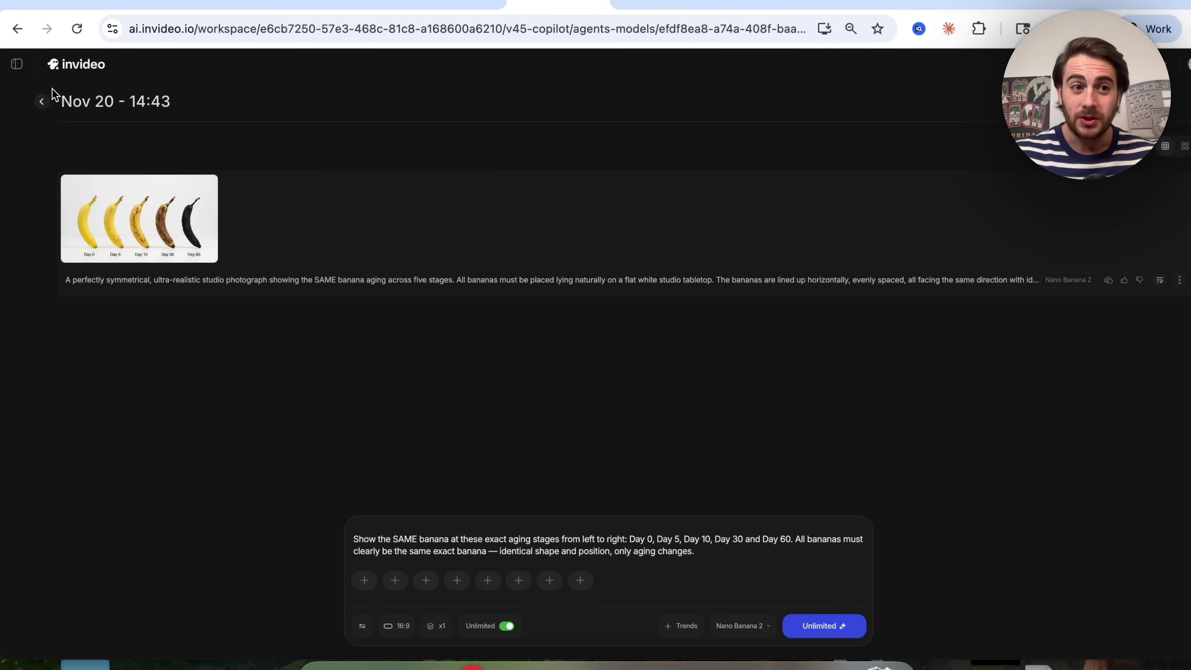
# Step: Return to the home page and create another default-named project with the Nano Banana 2 model
pyautogui.click(16, 64)
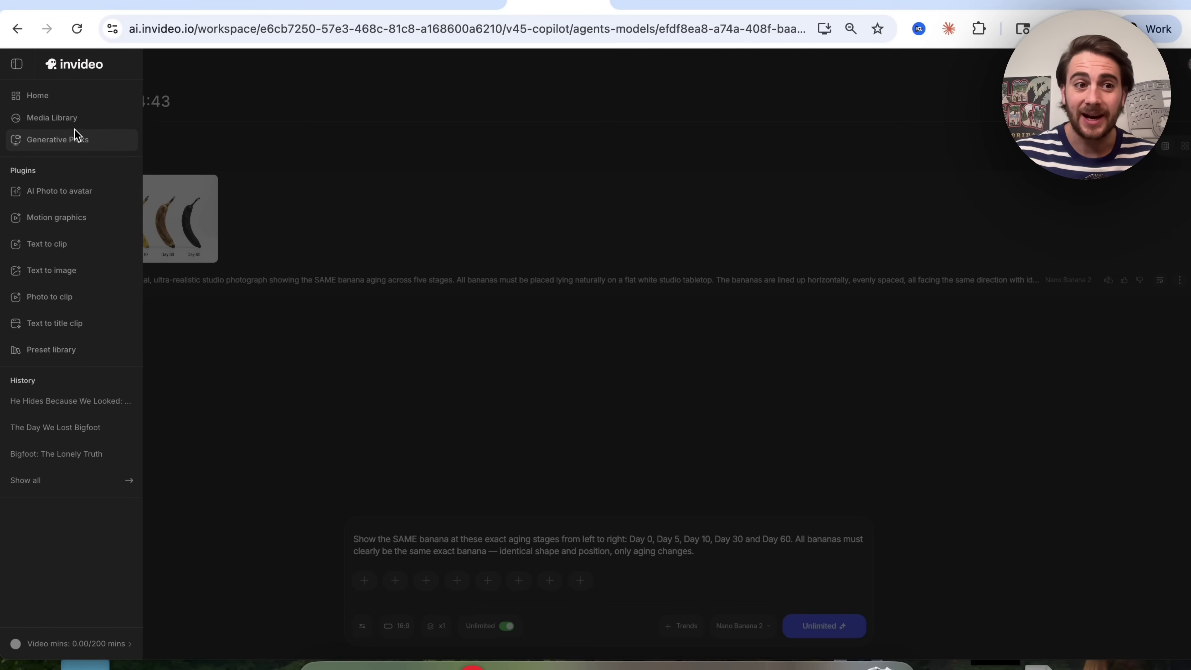
pyautogui.click(59, 97)
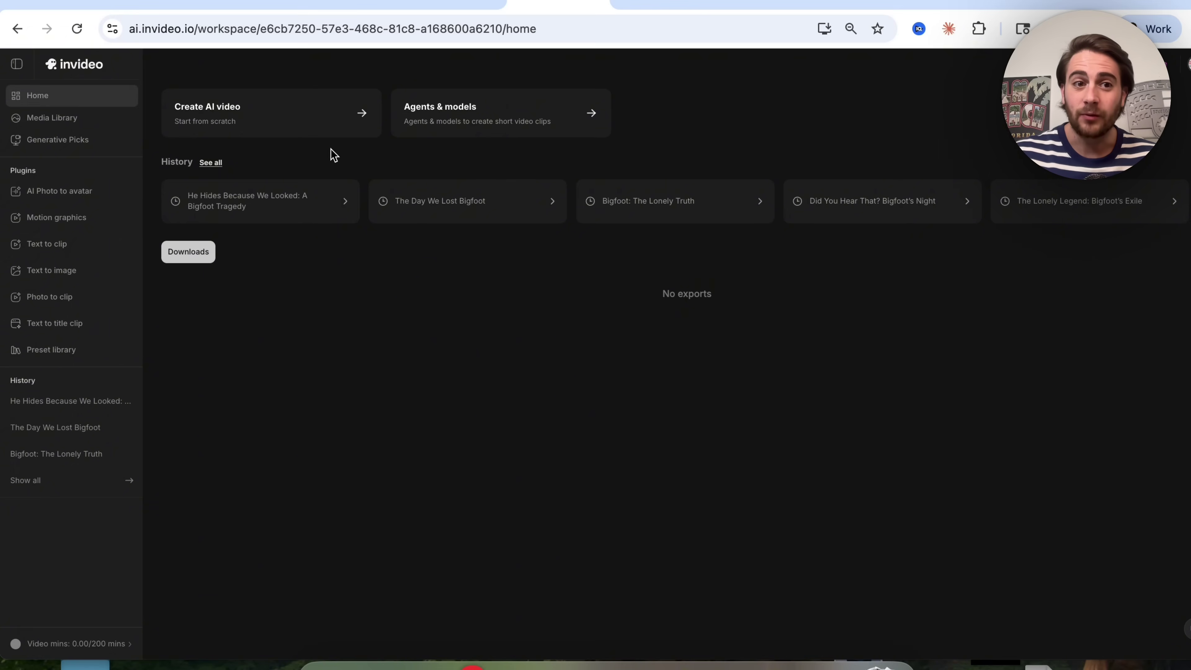
pyautogui.click(256, 115)
pyautogui.click(611, 622)
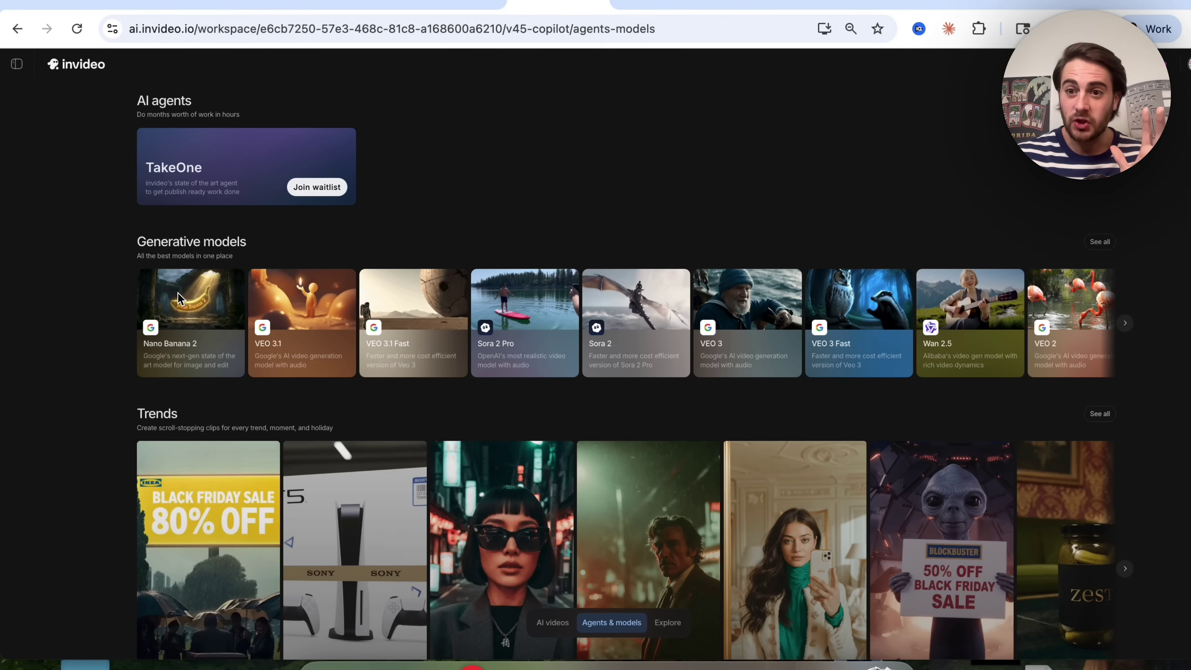
pyautogui.click(201, 289)
pyautogui.click(201, 289)
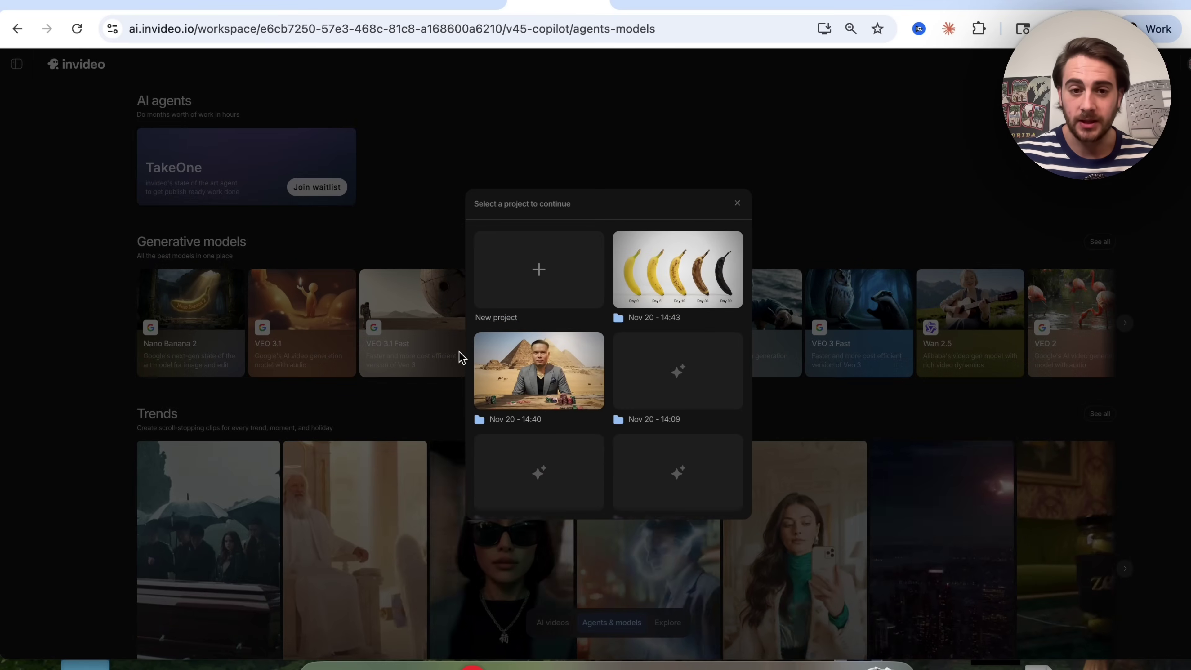
pyautogui.click(549, 287)
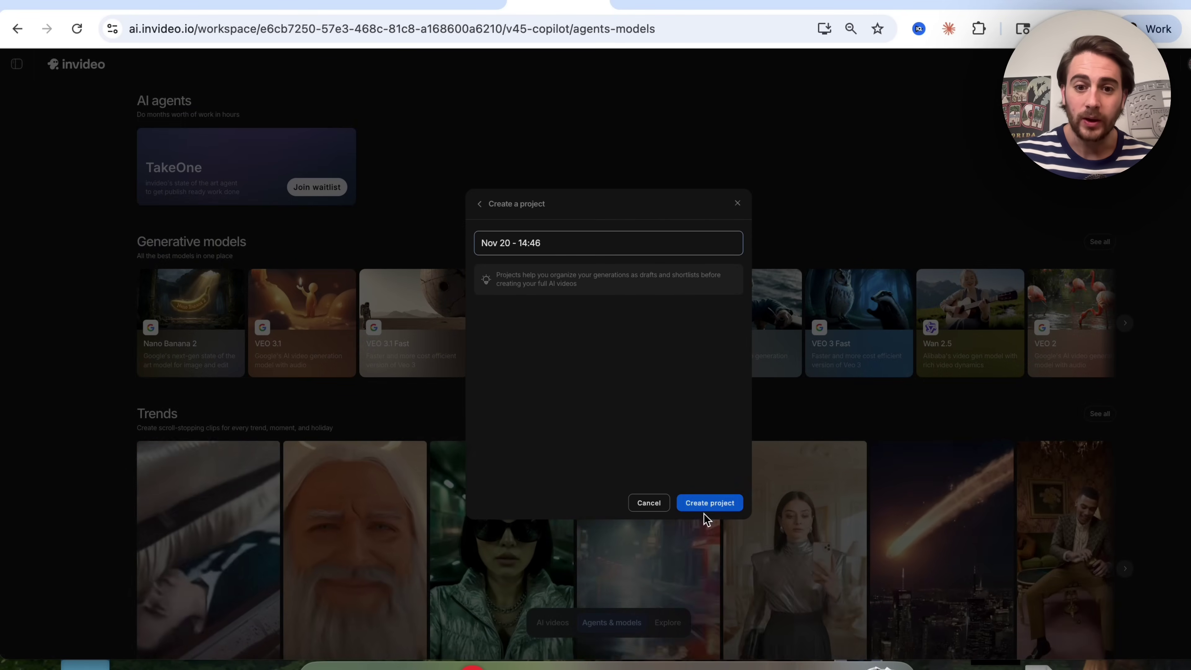
pyautogui.click(694, 498)
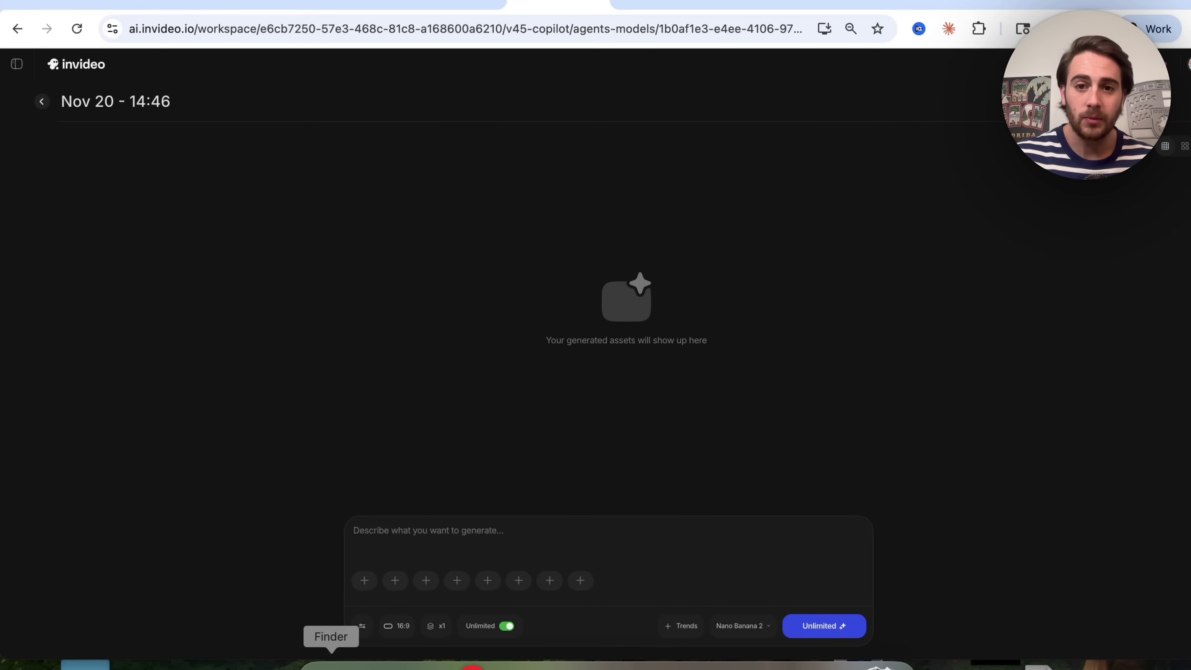
# Step: View the original poker-table portrait on Skool and attach image (7).png from Downloads as the reference image in invideo
pyautogui.click(975, 6)
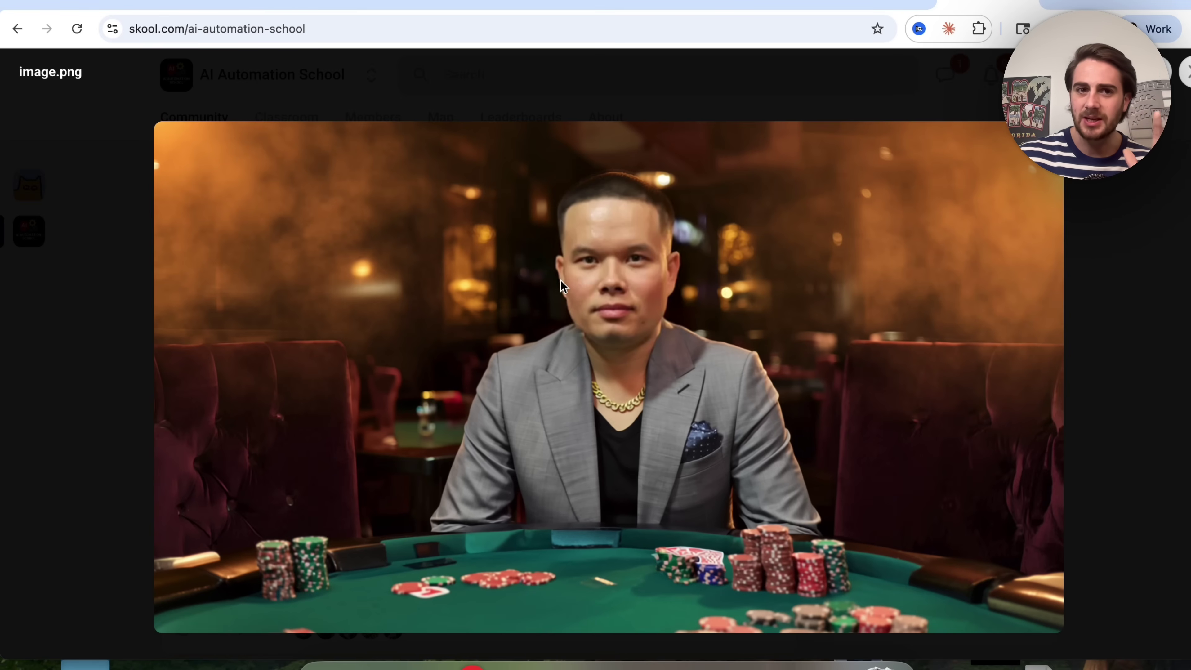
pyautogui.click(555, 4)
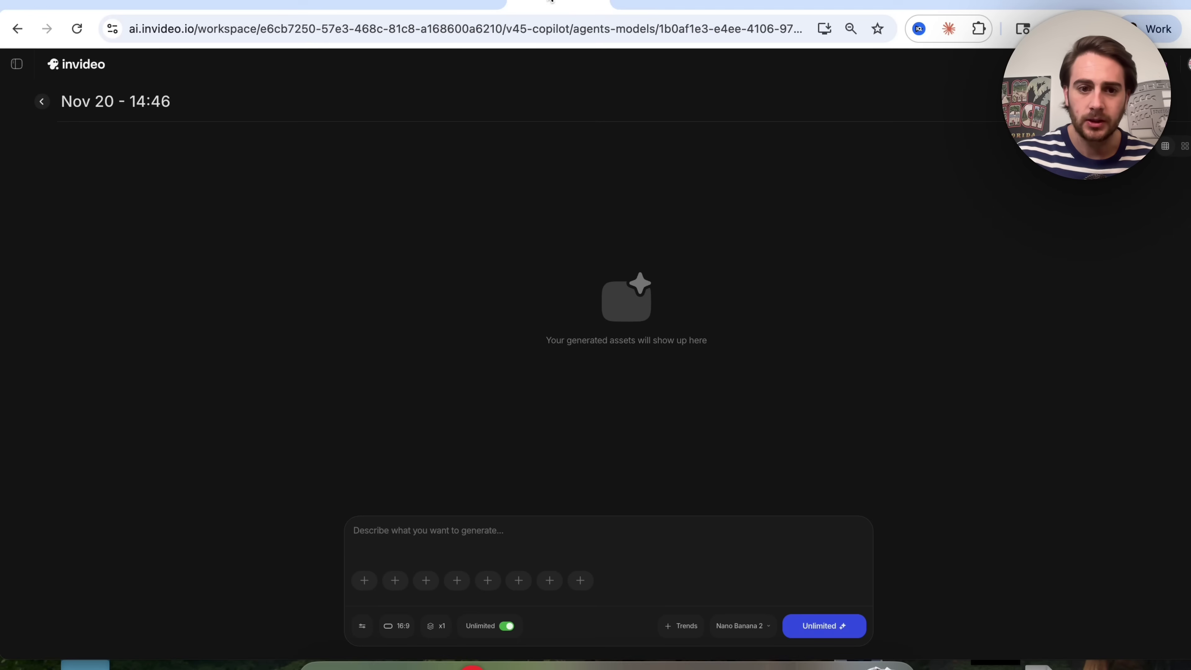
pyautogui.click(364, 580)
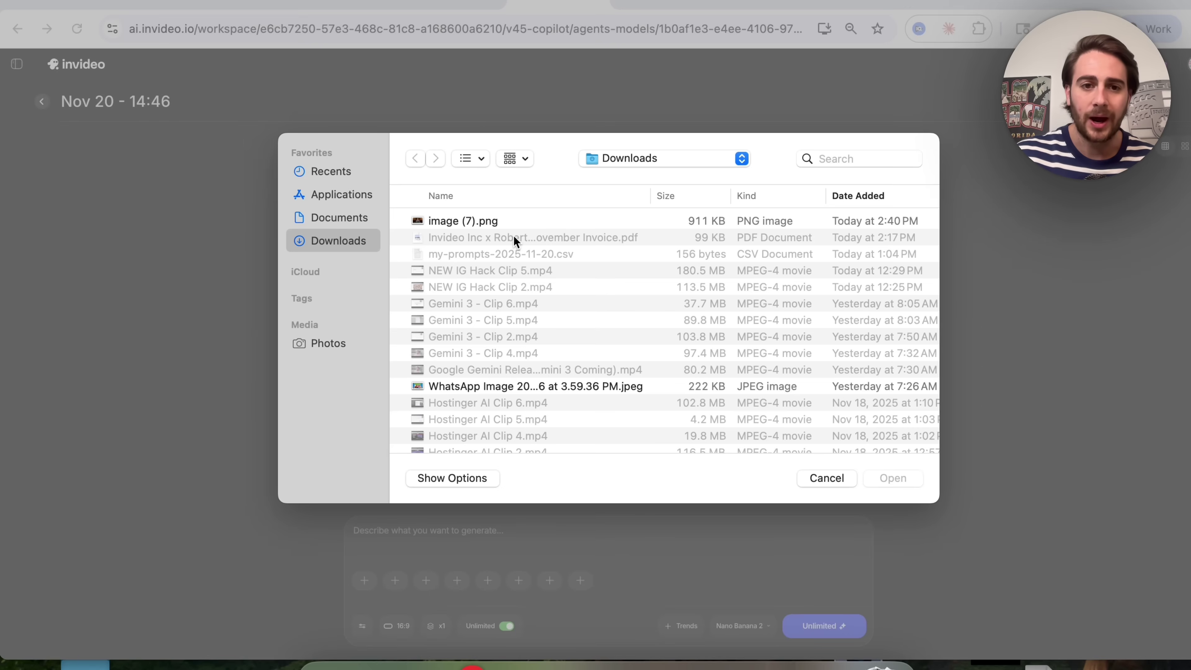
pyautogui.doubleClick(478, 219)
# Step: Enter the prompt "Change the camera angel to be looking at him from a birds eye view" and generate the image
pyautogui.click(407, 545)
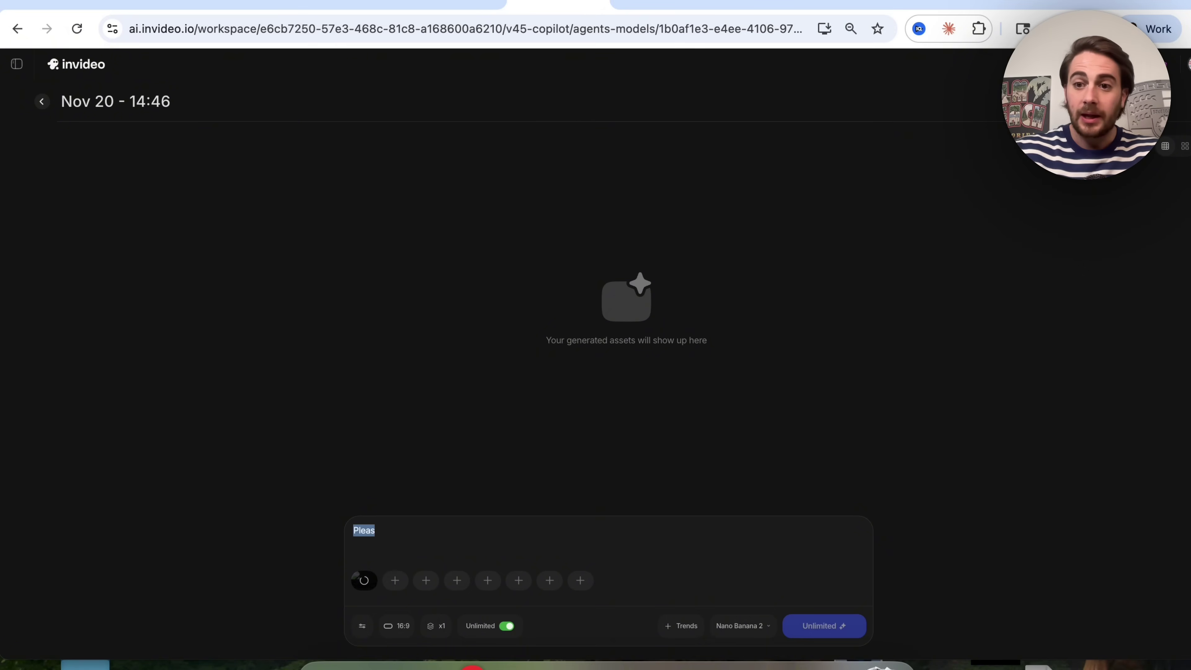
pyautogui.write('dhange the camera ange')
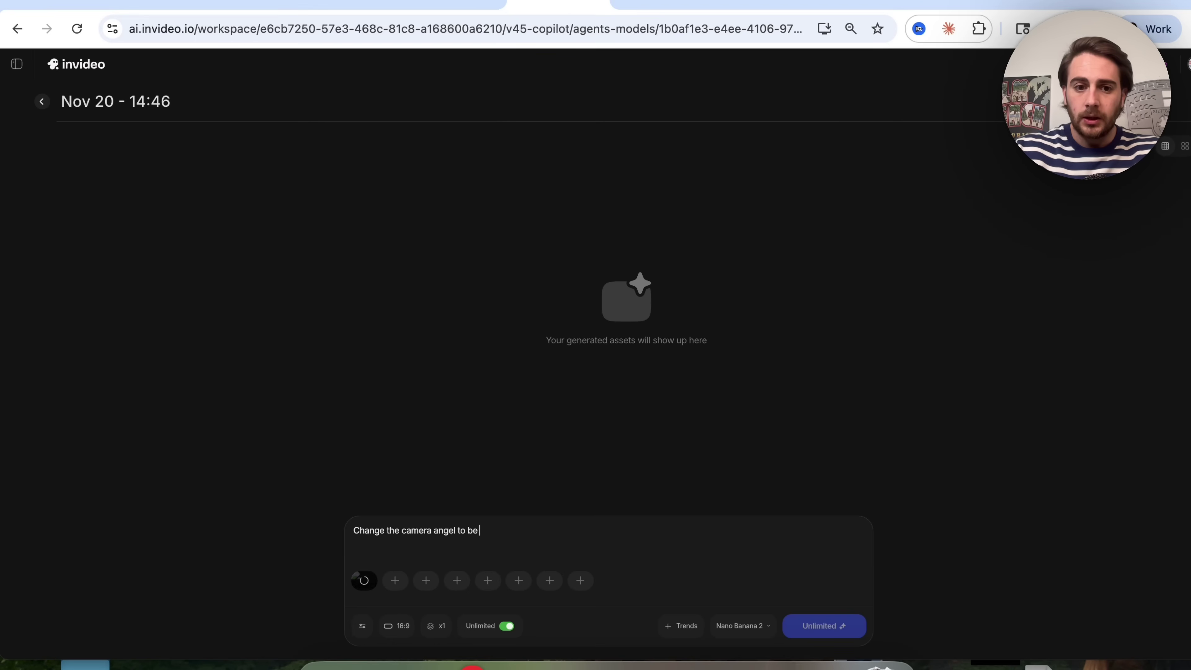
pyautogui.write('l to be looking at him from')
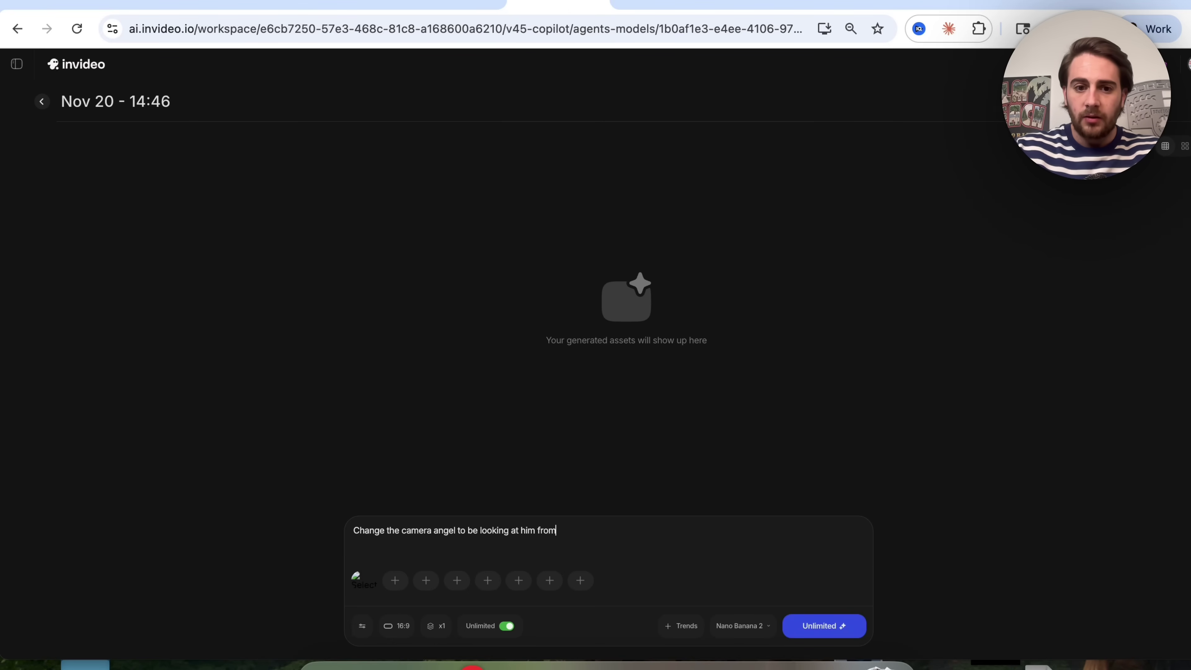
pyautogui.write(' a birds eye view')
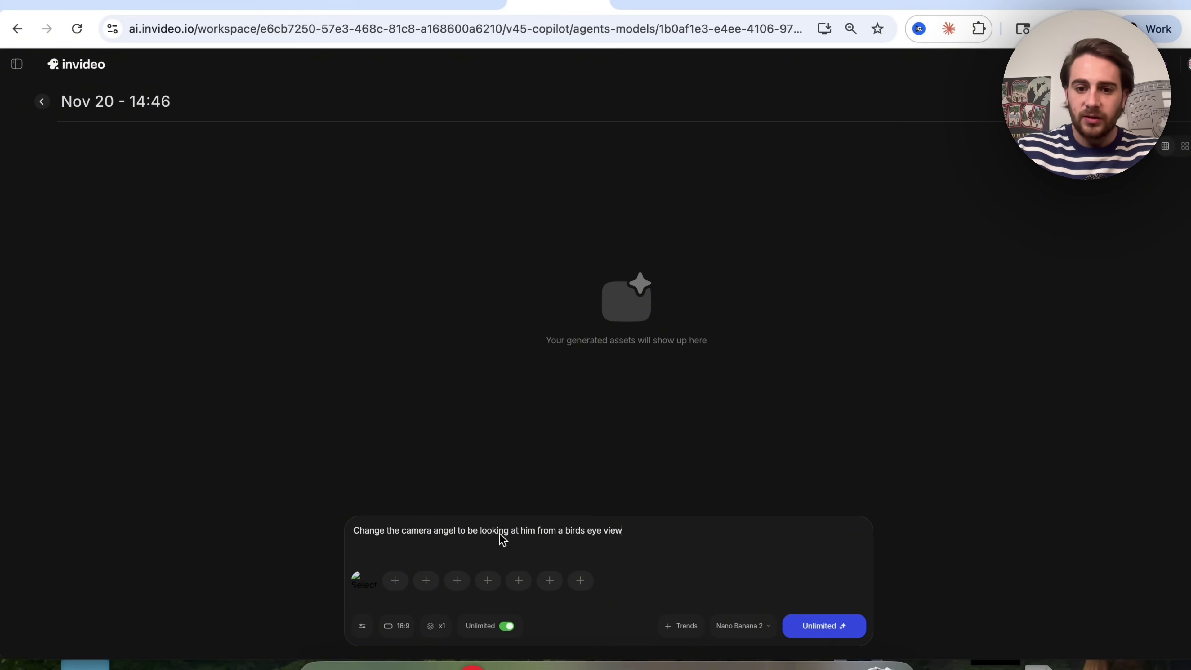
pyautogui.click(837, 633)
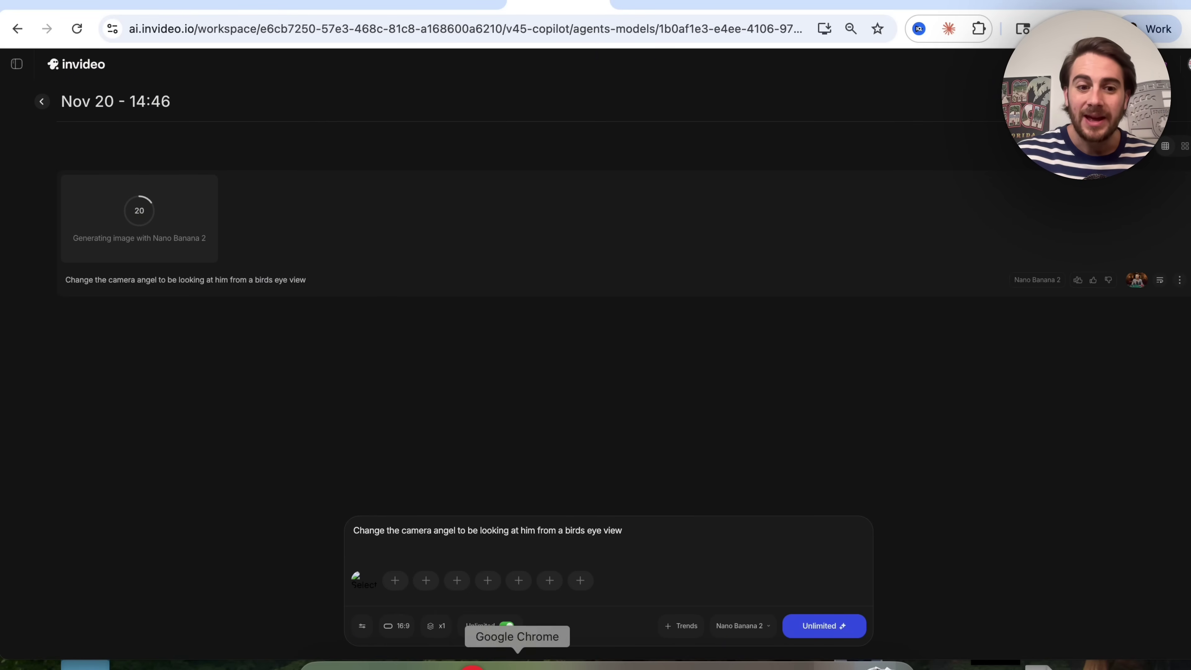
# Step: Compare the original poker-table portrait on Skool with the generated bird's-eye image at full size in invideo
pyautogui.click(990, 5)
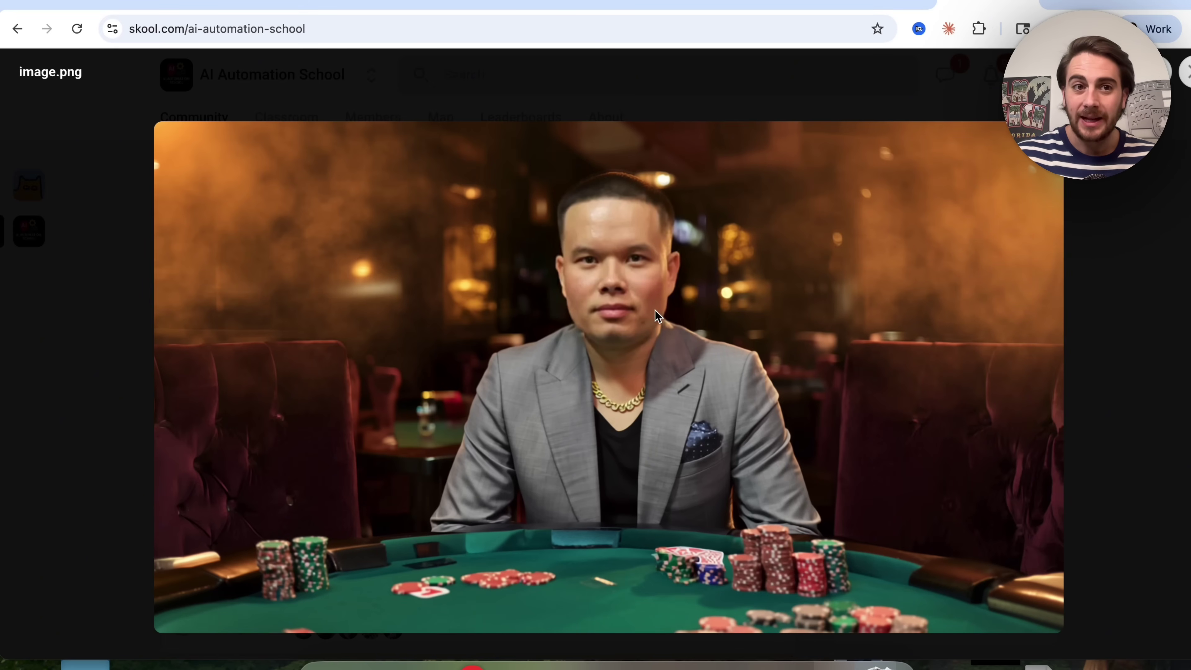
pyautogui.click(546, 3)
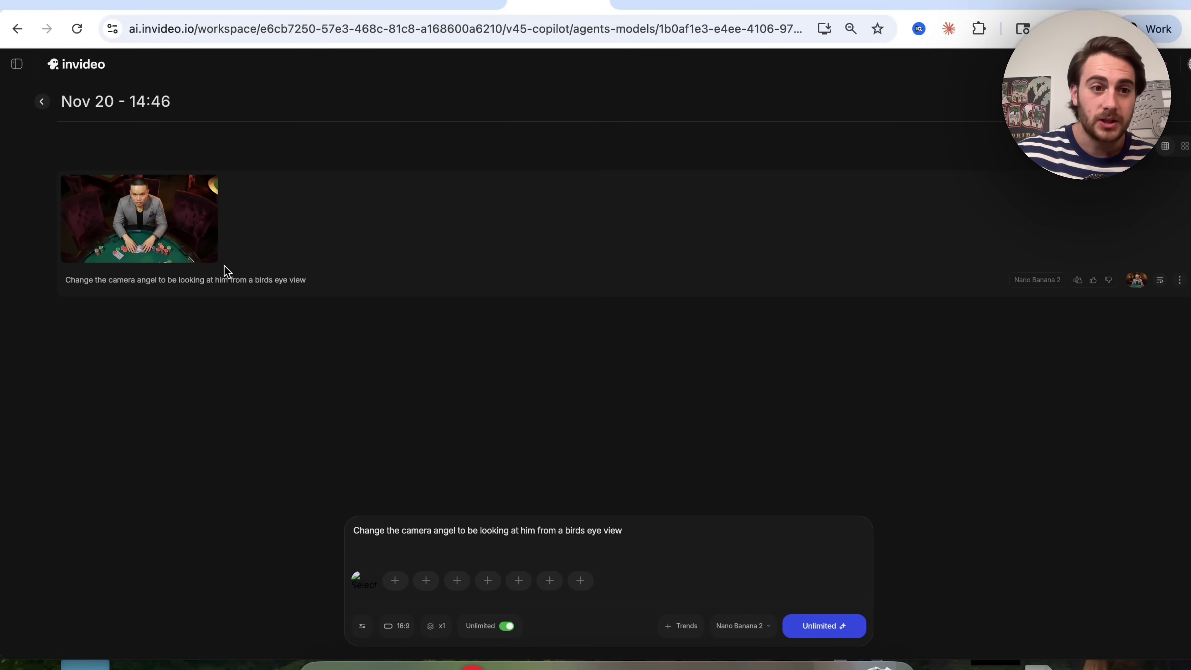
pyautogui.click(158, 225)
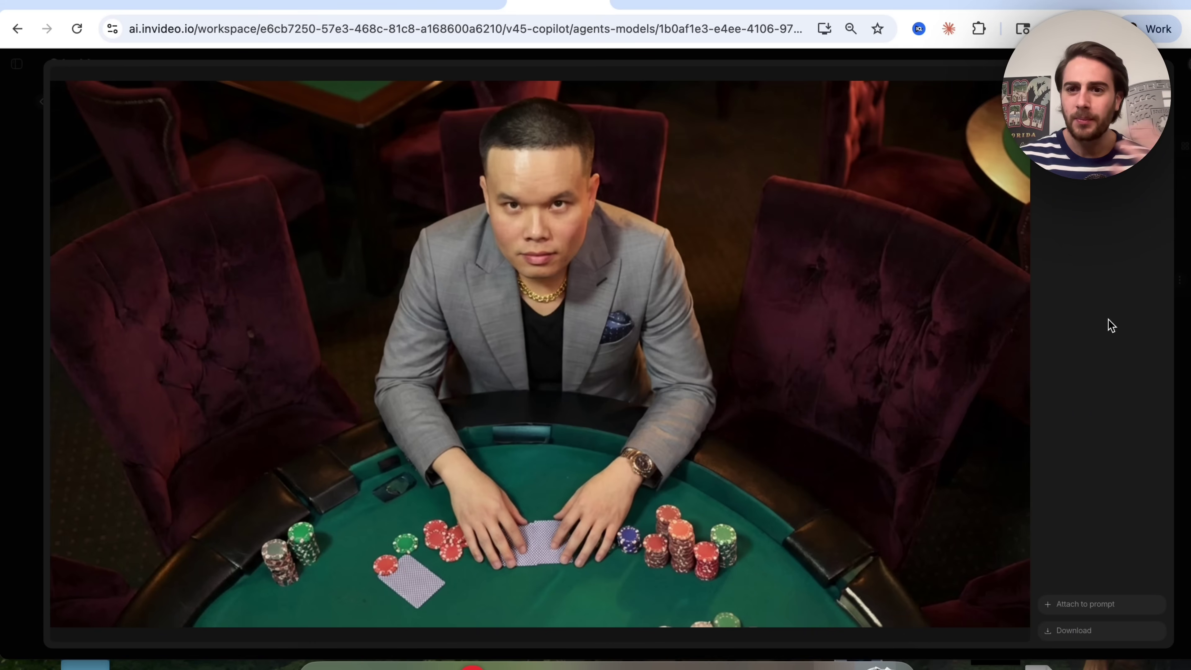
# Step: Close the bird's-eye image and create a new Nano Banana 2 project from the home page, keeping the default name
pyautogui.press('Escape')
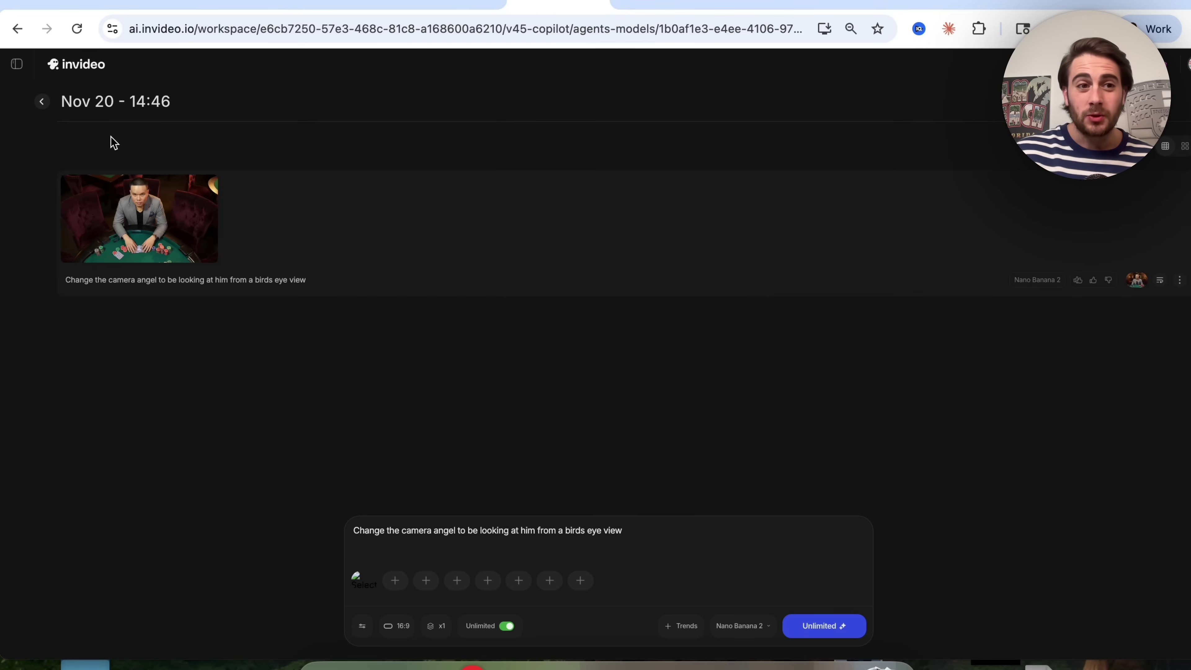
pyautogui.click(17, 65)
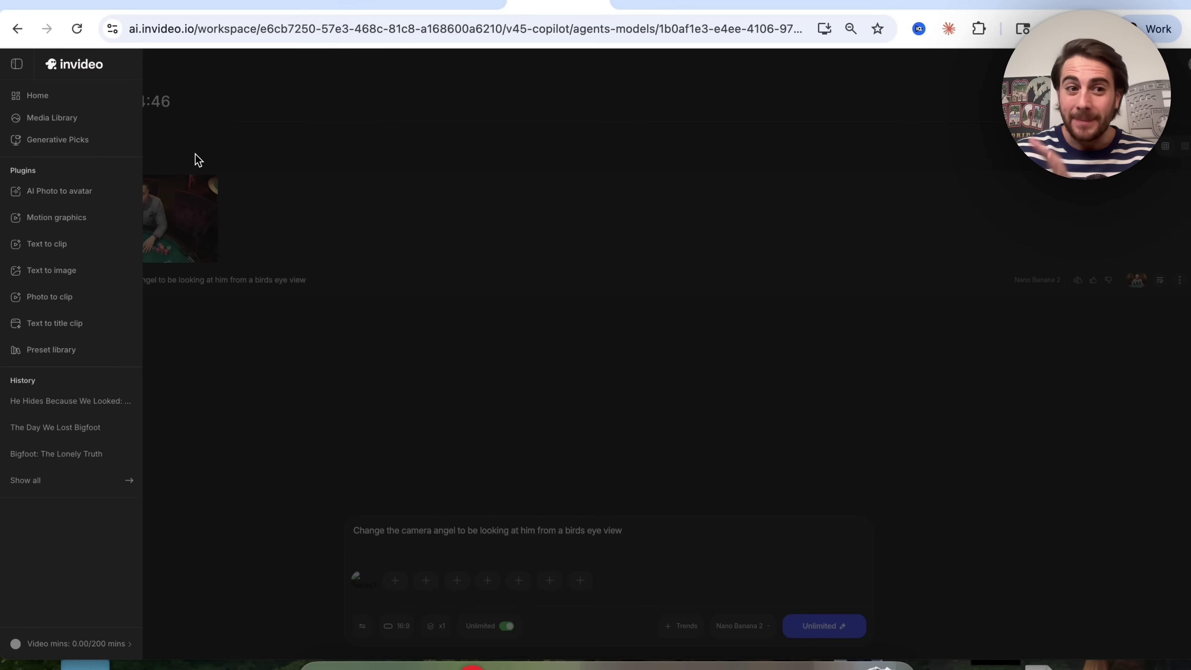
pyautogui.click(79, 97)
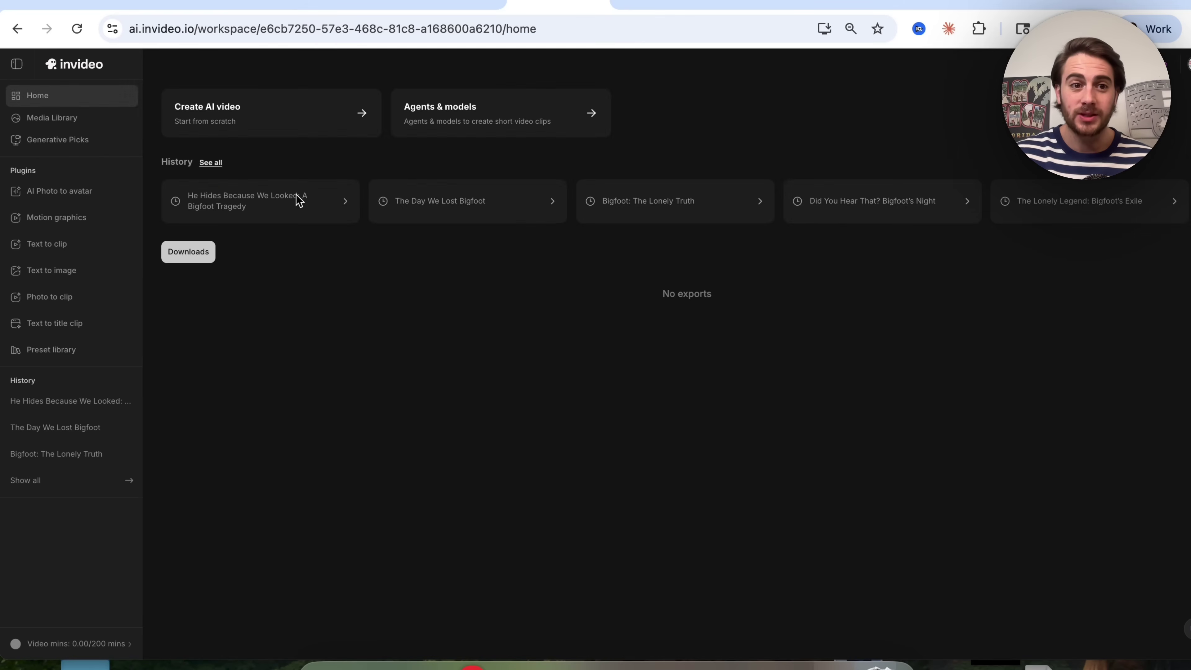
pyautogui.click(286, 127)
pyautogui.click(609, 620)
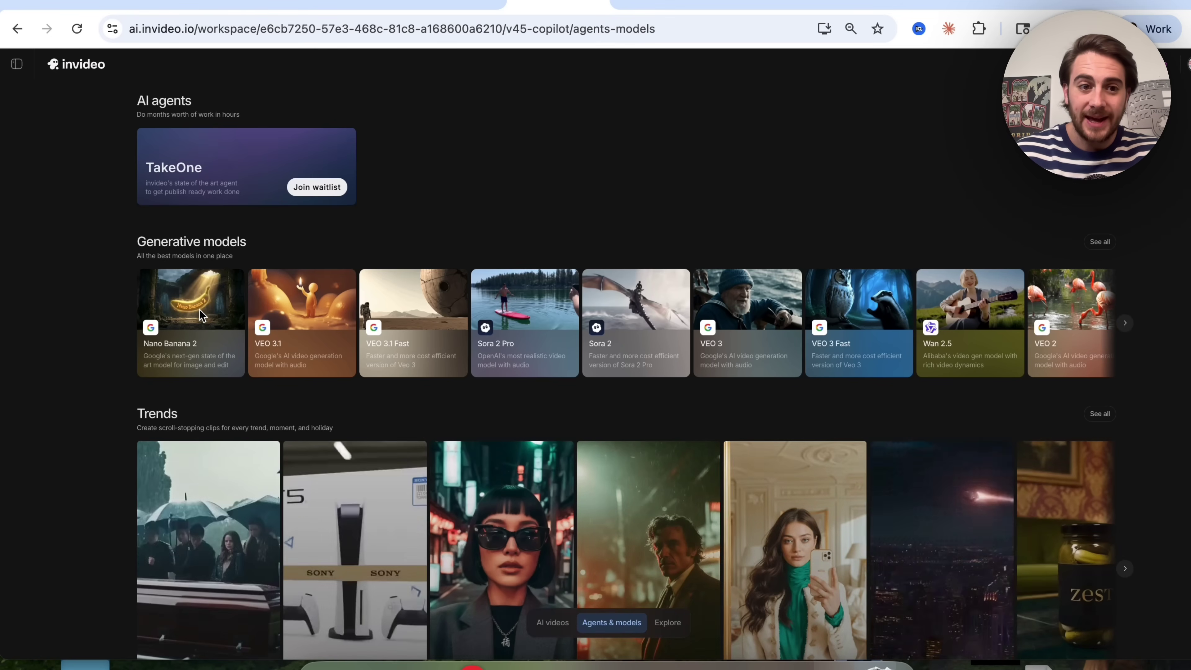
pyautogui.click(199, 309)
pyautogui.click(542, 268)
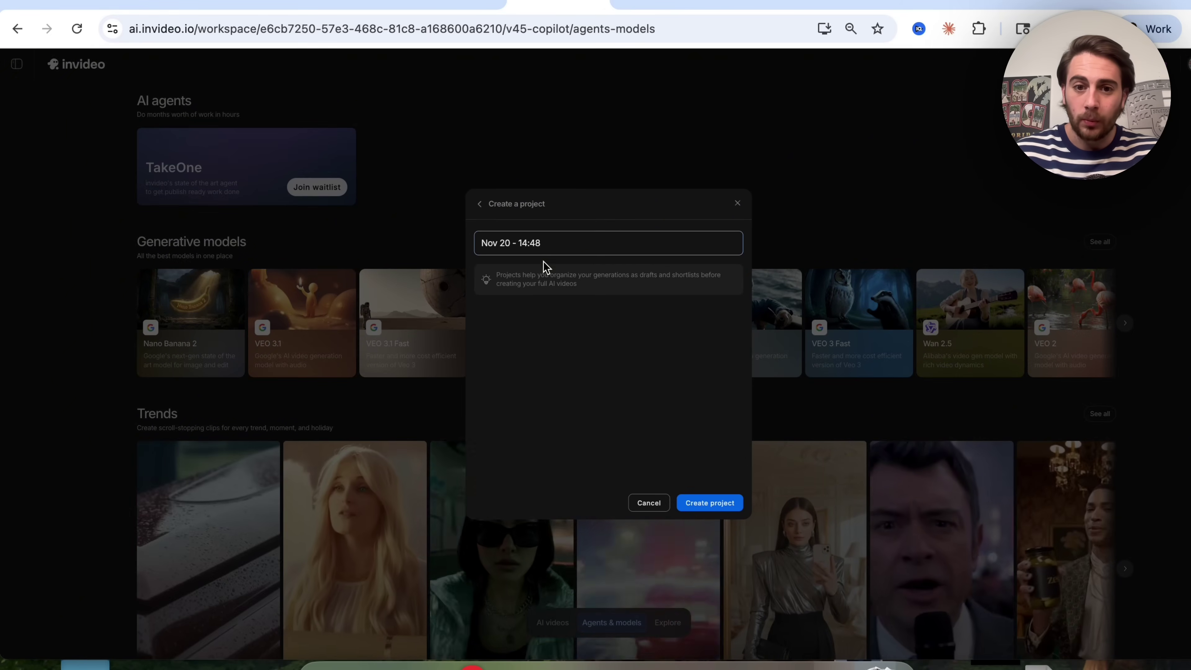
pyautogui.click(721, 506)
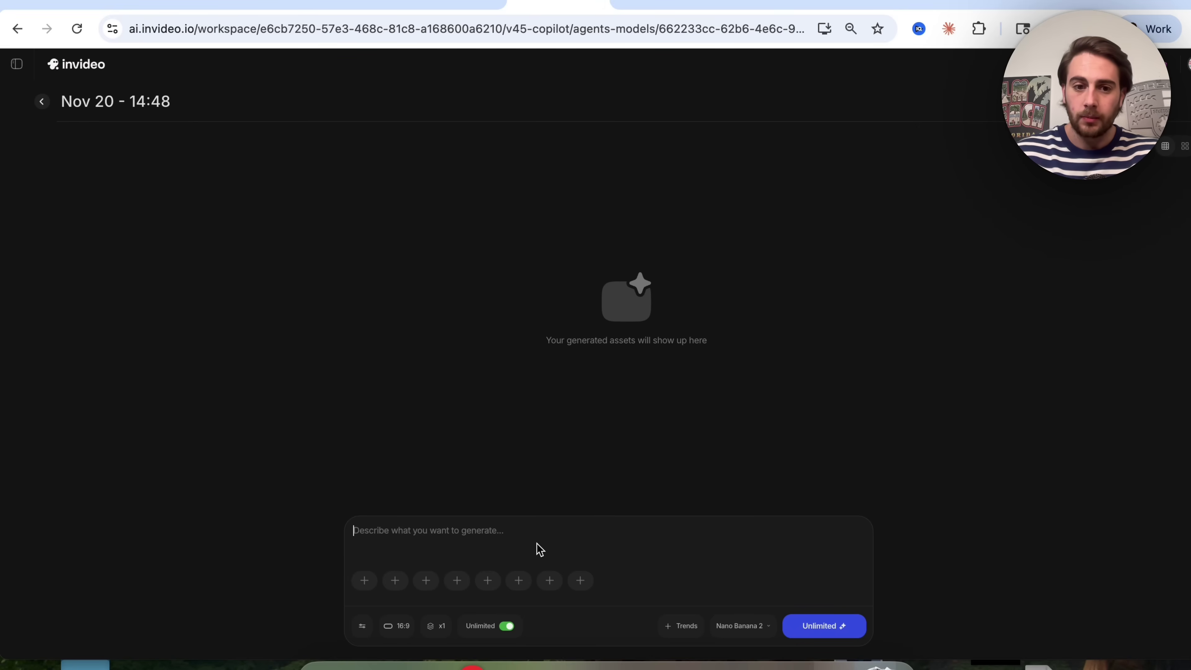
# Step: Paste and review a prompt for a golden-hour highway billboard reading "STOP SCROLLING AND DRIVE." with the sub-line "Yes, we're talking to you."
pyautogui.press('super+v')
pyautogui.scroll(5, 499, 532)
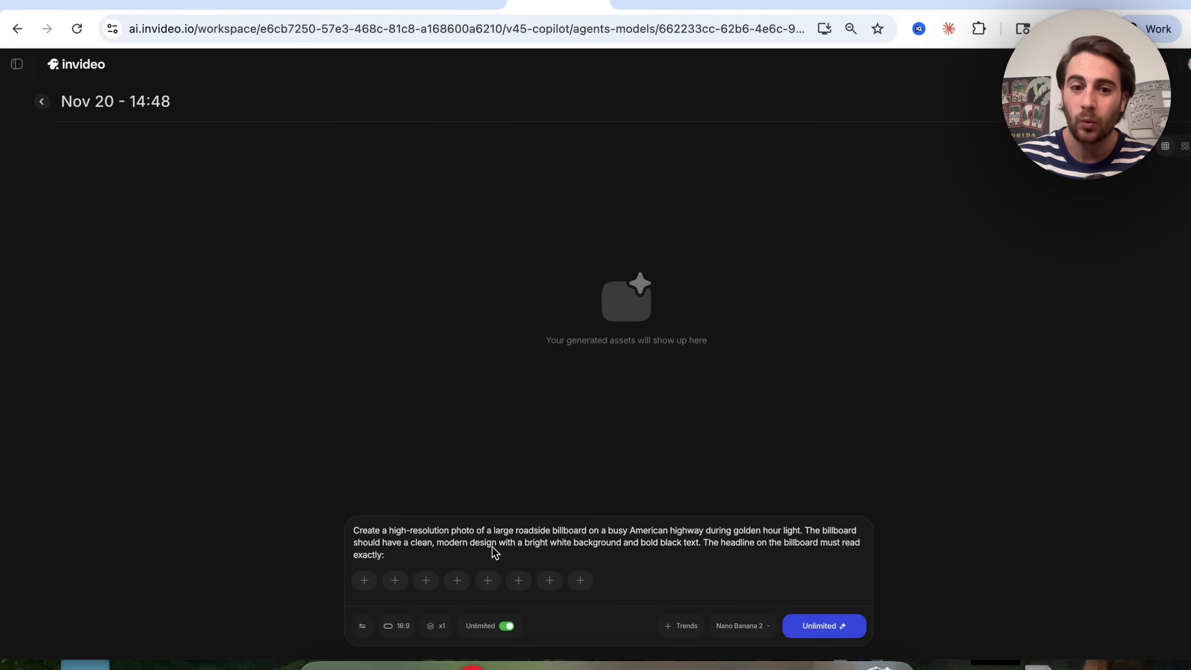
pyautogui.scroll(-1, 492, 547)
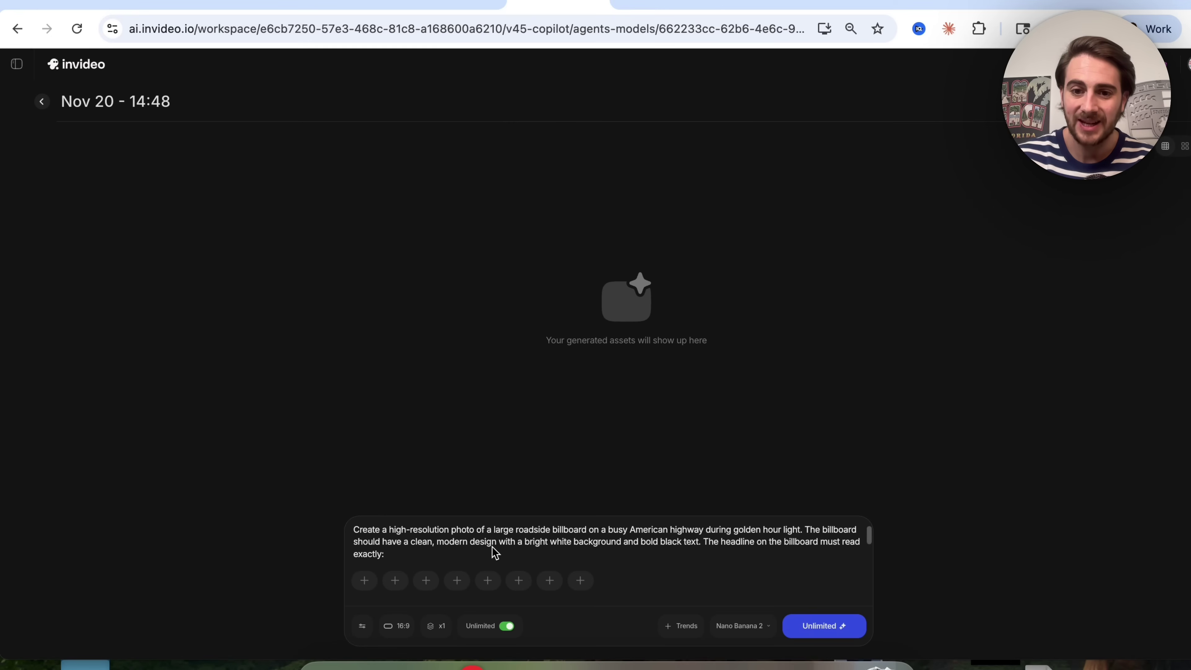
pyautogui.scroll(-3, 492, 548)
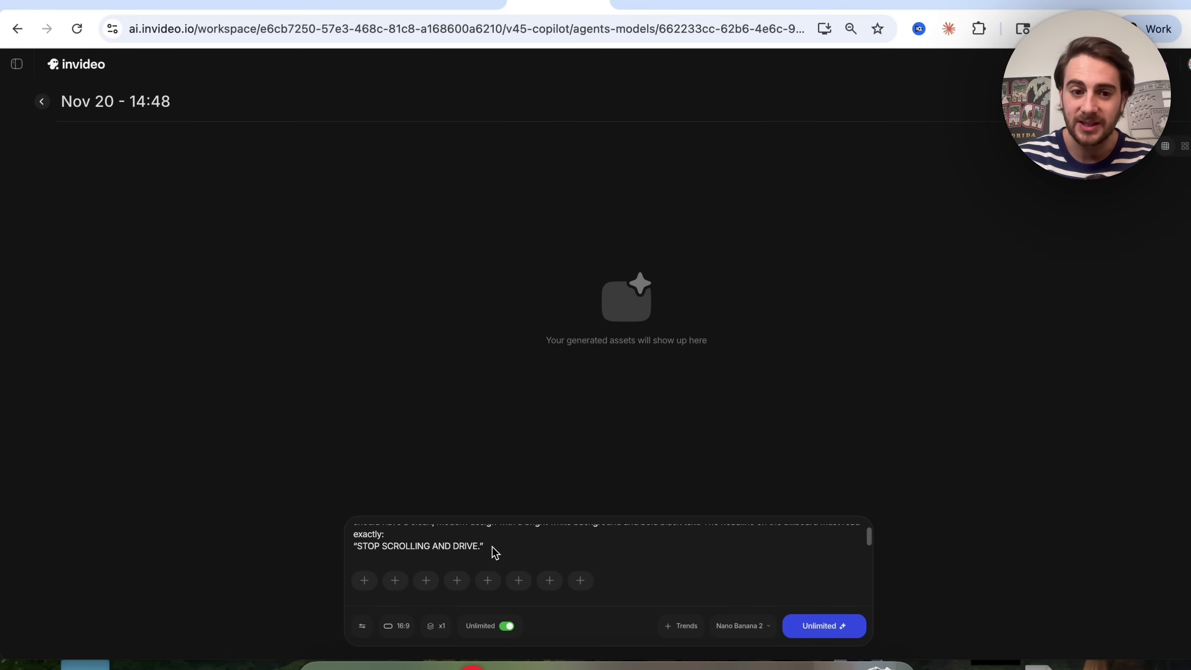
pyautogui.scroll(-8, 498, 546)
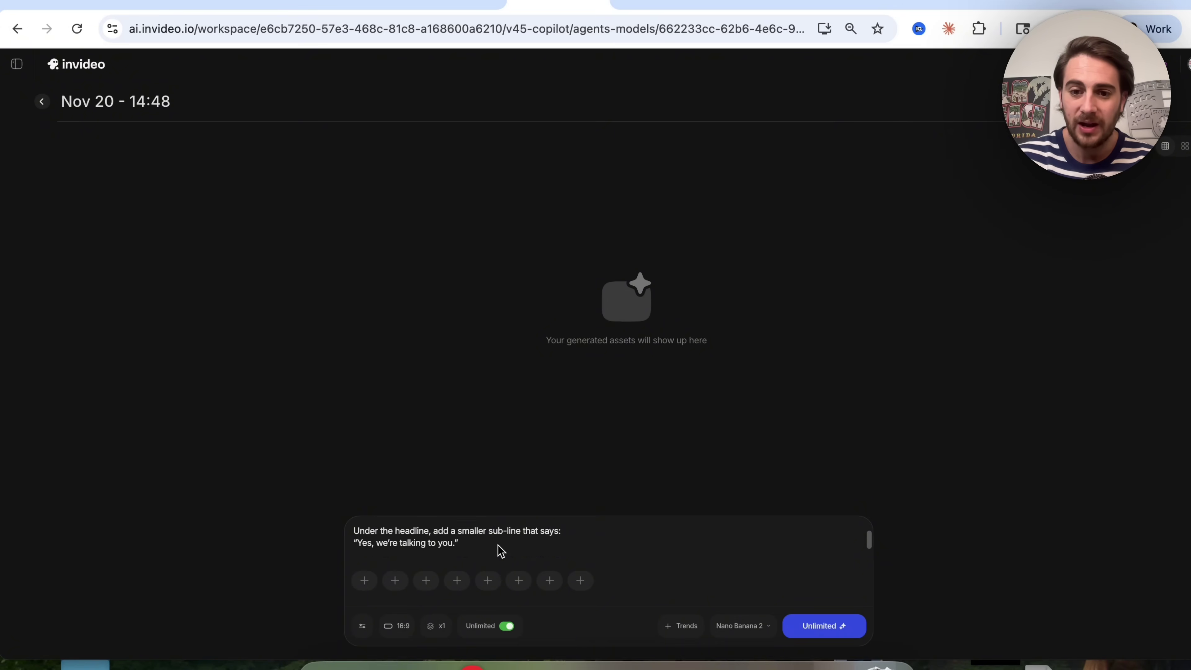
pyautogui.scroll(-10, 501, 551)
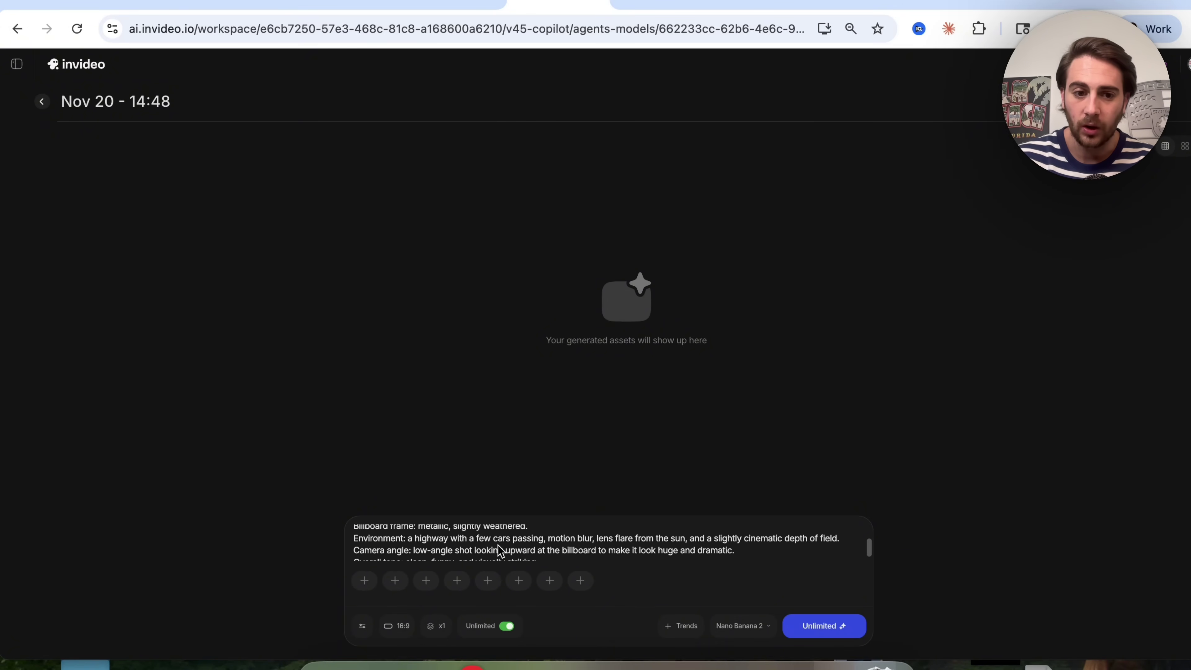
# Step: Set the number of outputs to 2 and generate the billboard images
pyautogui.click(420, 631)
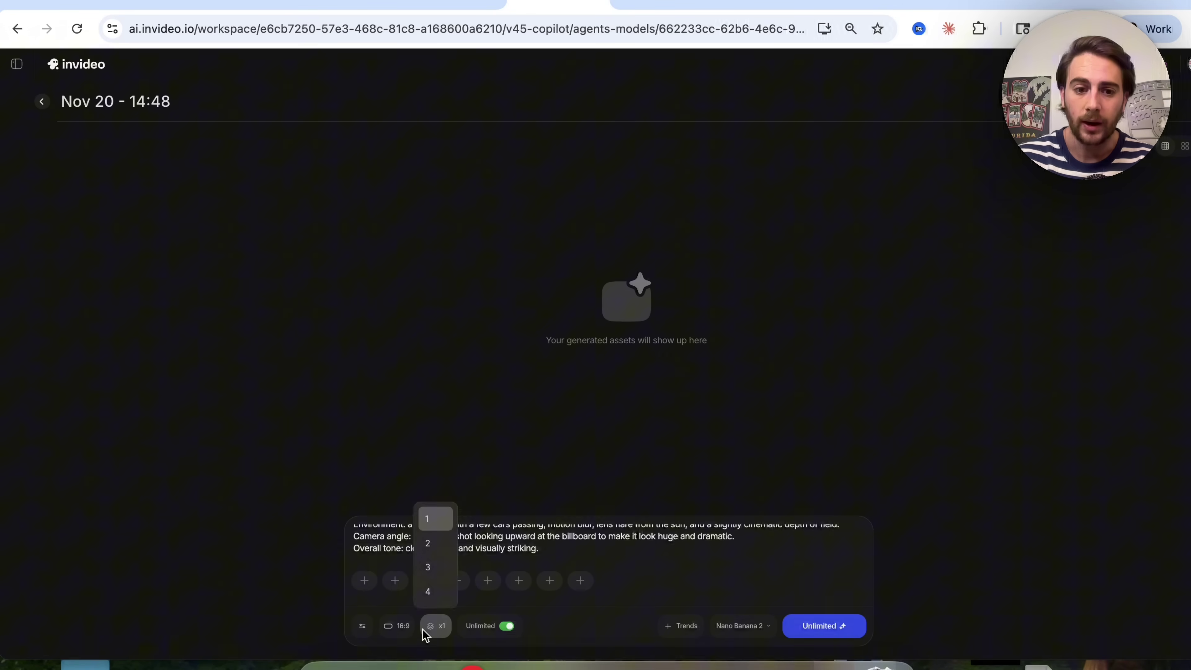
pyautogui.click(439, 543)
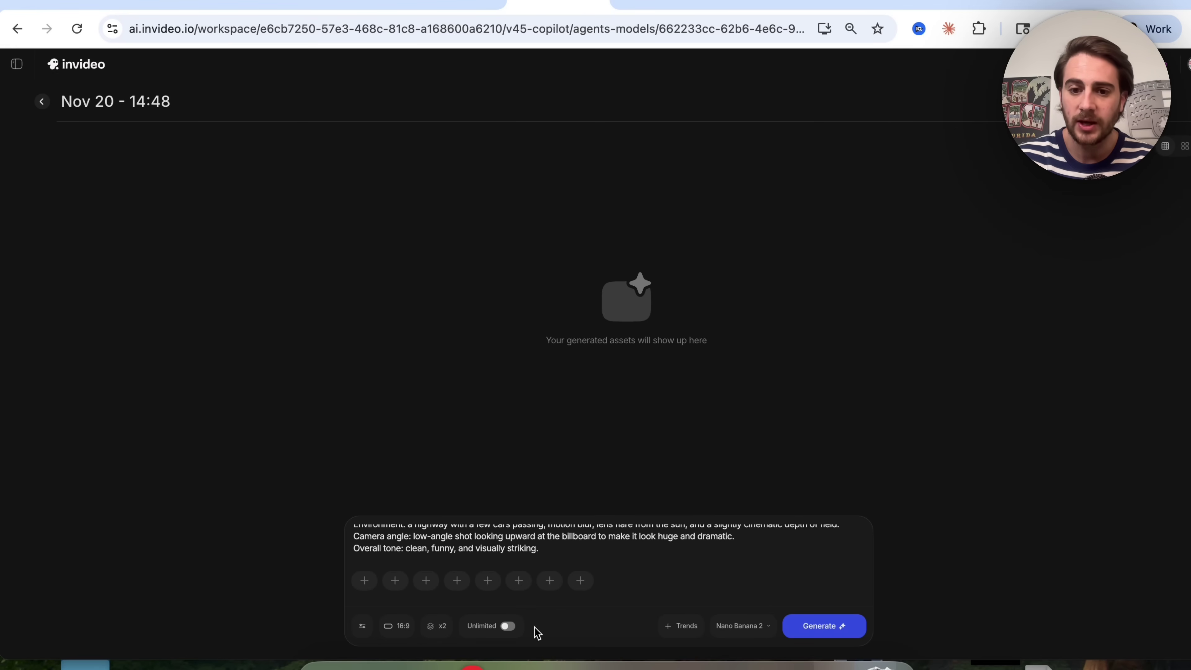
pyautogui.click(818, 628)
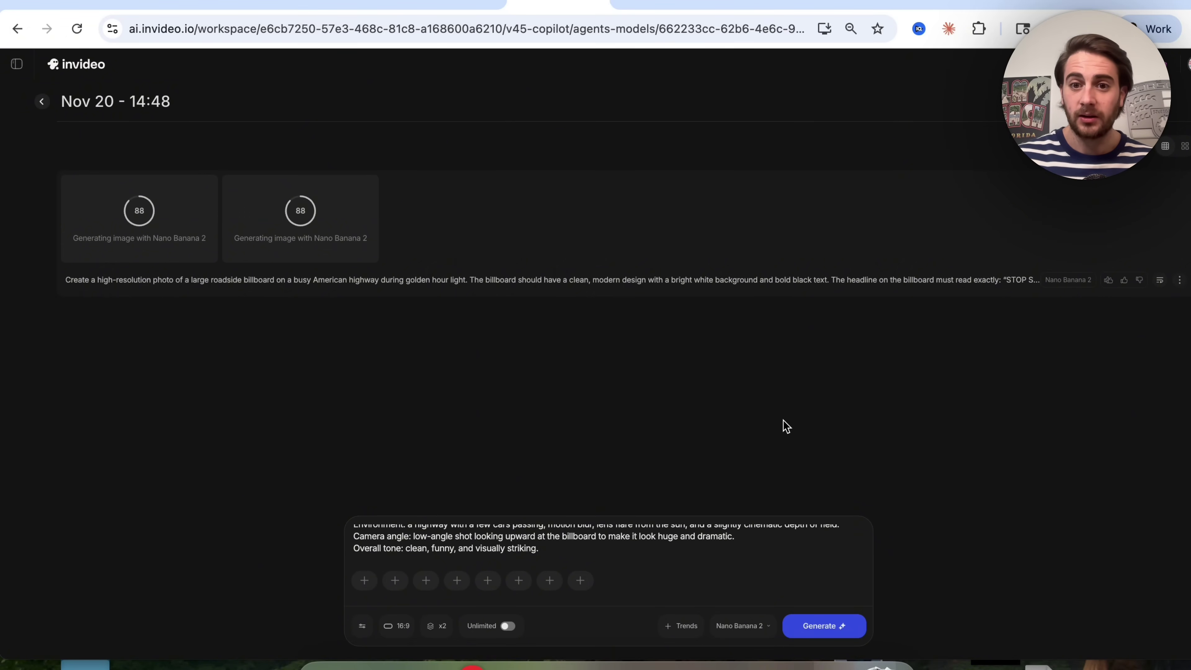
# Step: View both generated billboard images at full size to check the headline, sub-line and smartphone illustration
pyautogui.click(248, 230)
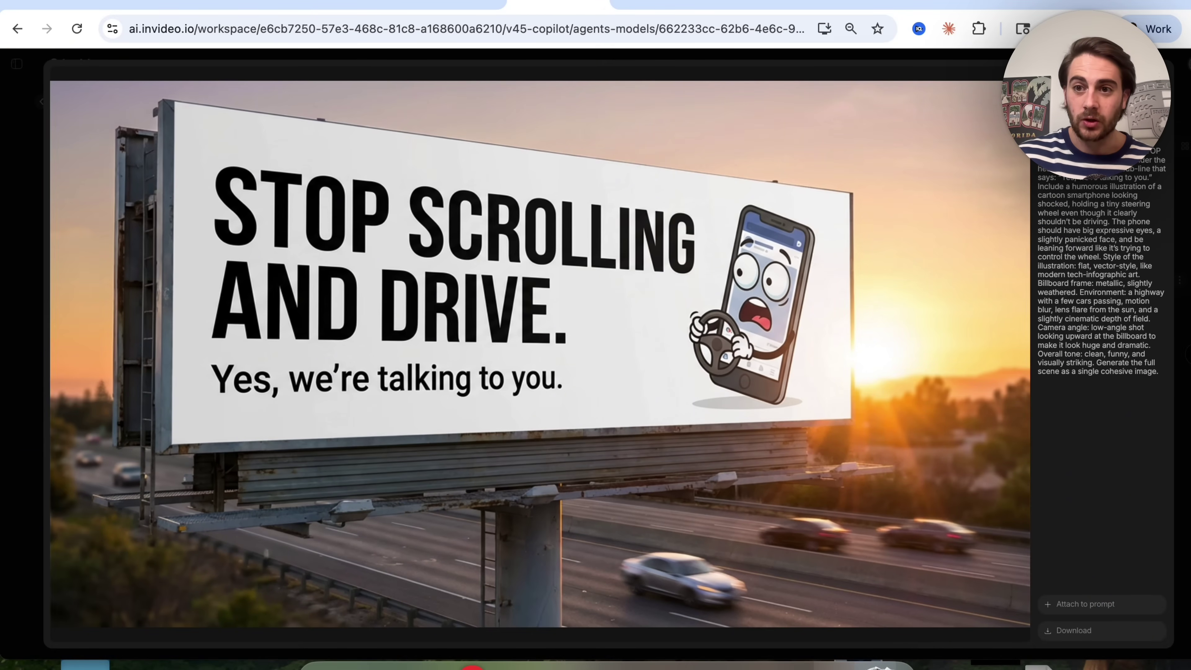
pyautogui.press('Escape')
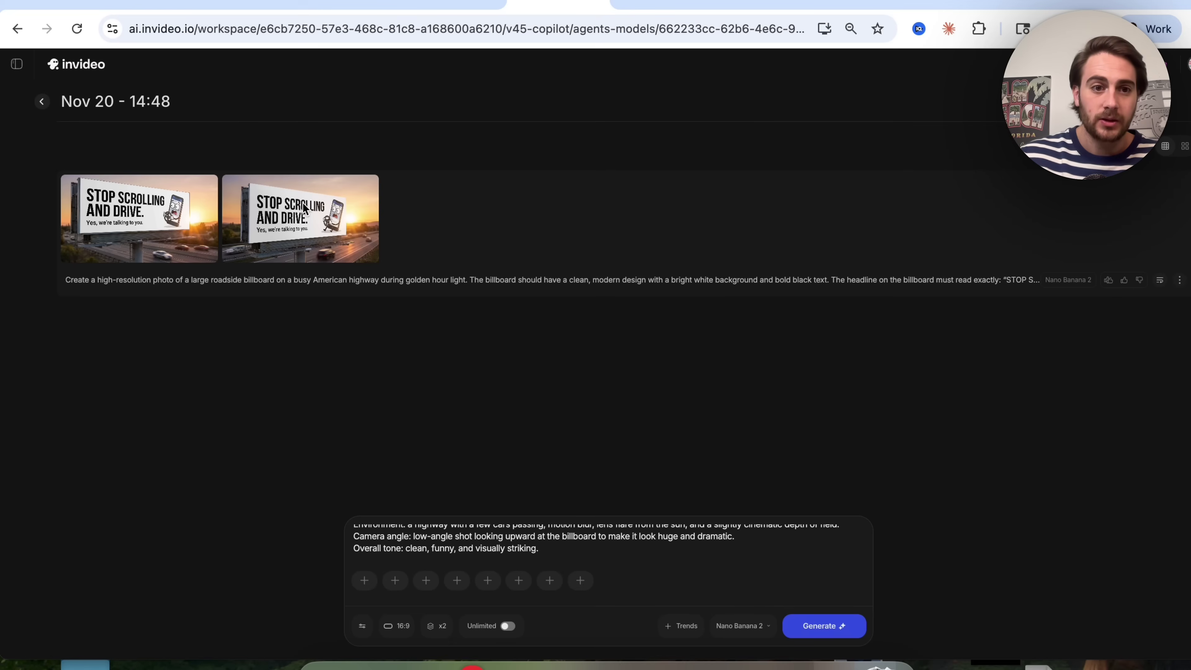
pyautogui.click(337, 207)
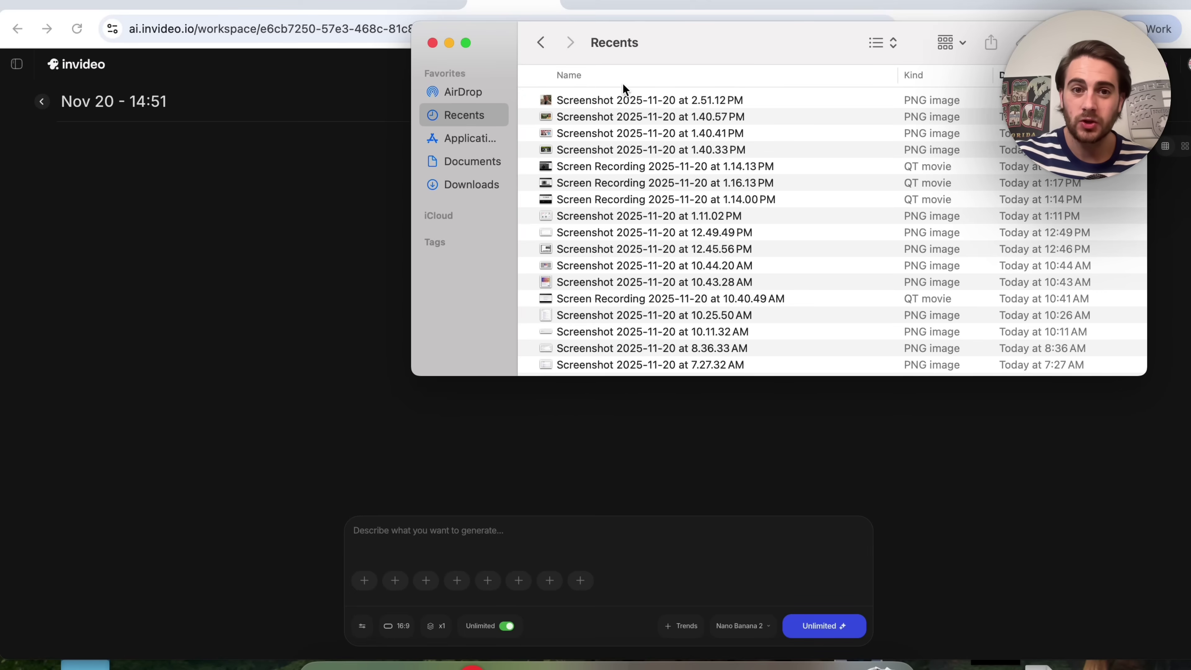
# Step: Attach "Screenshot 2025-11-20 at 2.51.12 PM" from Recents as the reference image and open the file to view the original portrait
pyautogui.moveTo(617, 102); pyautogui.dragTo(527, 531)
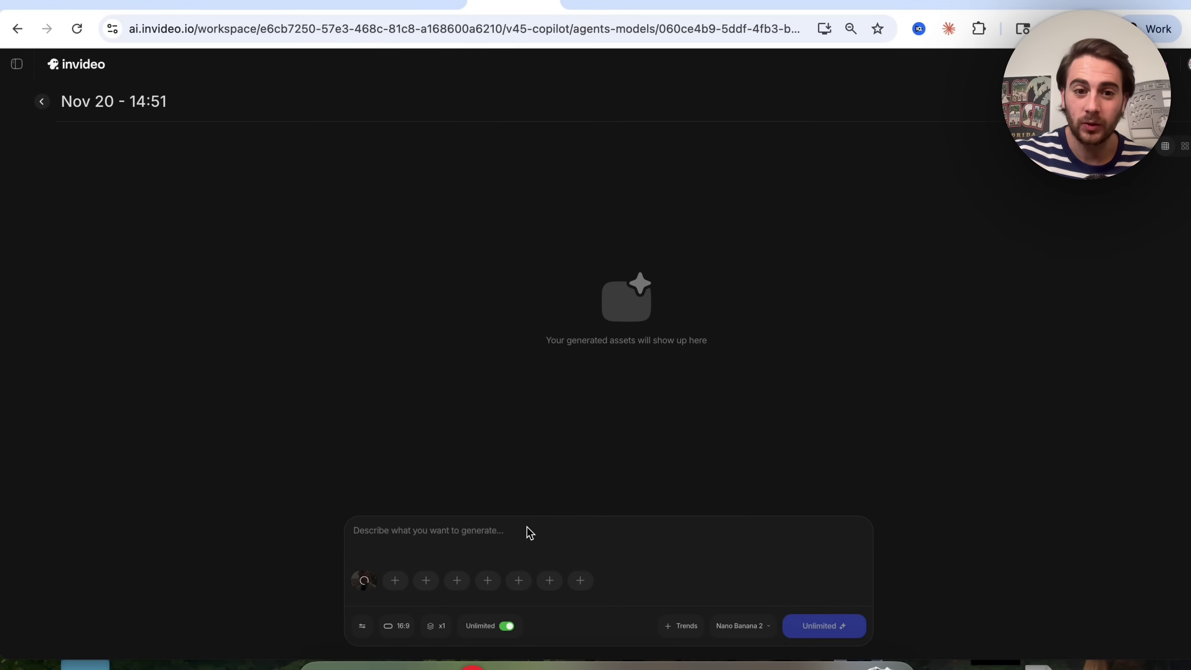
pyautogui.click(331, 665)
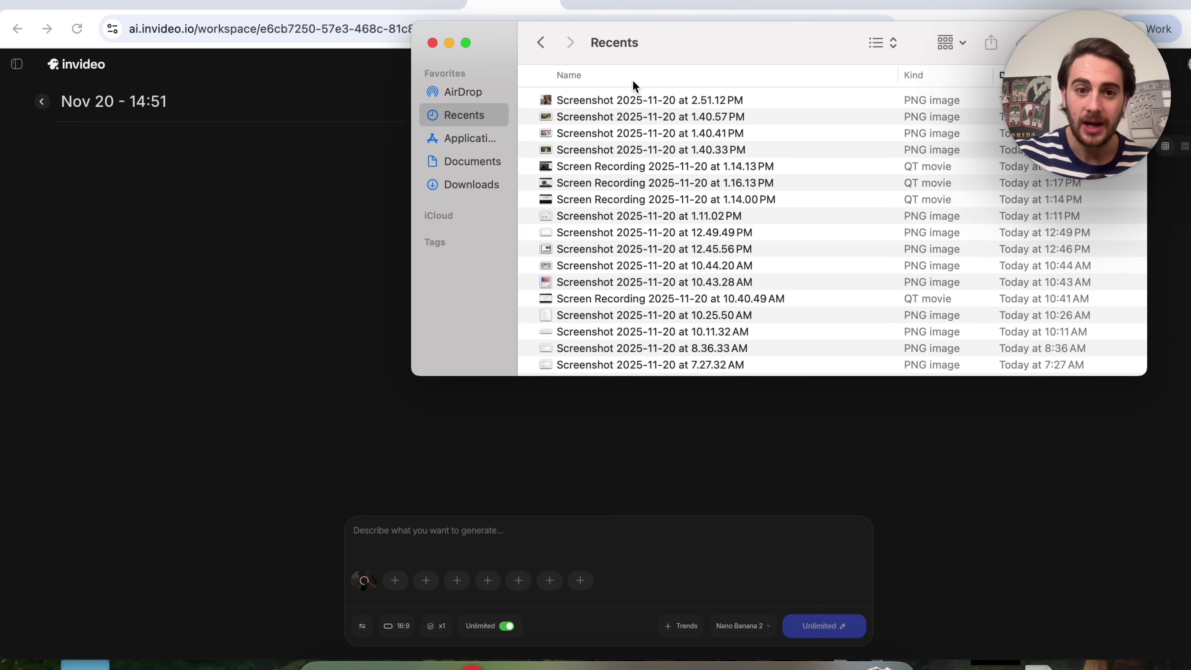
pyautogui.click(615, 92)
pyautogui.doubleClick(615, 96)
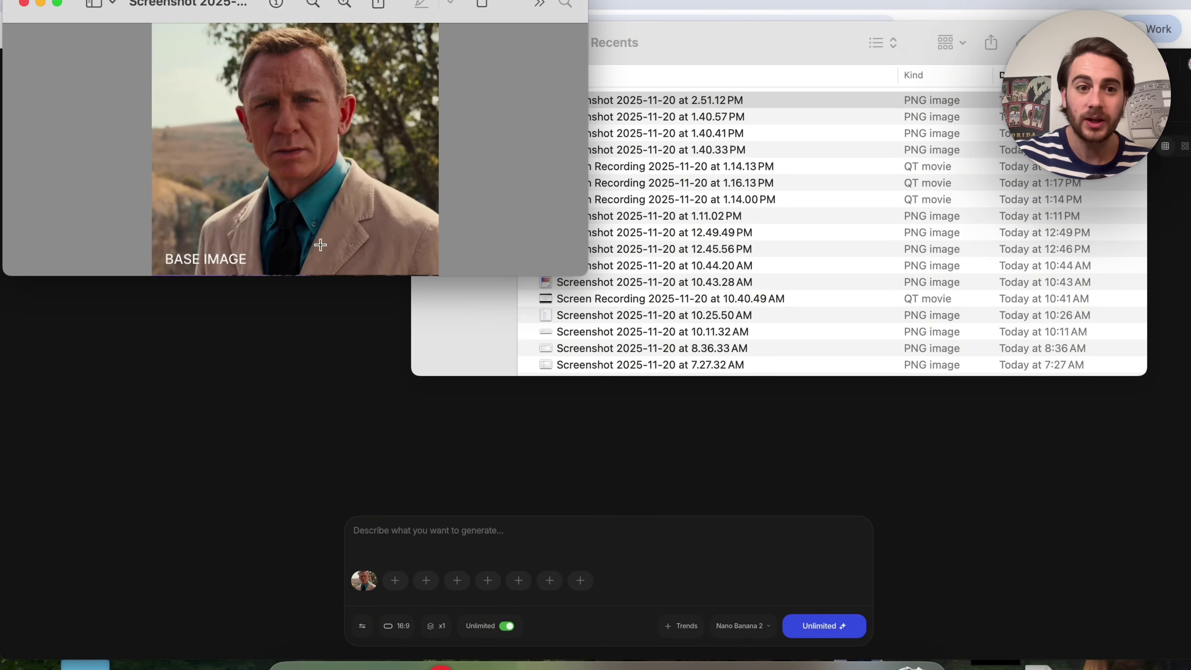
pyautogui.click(332, 399)
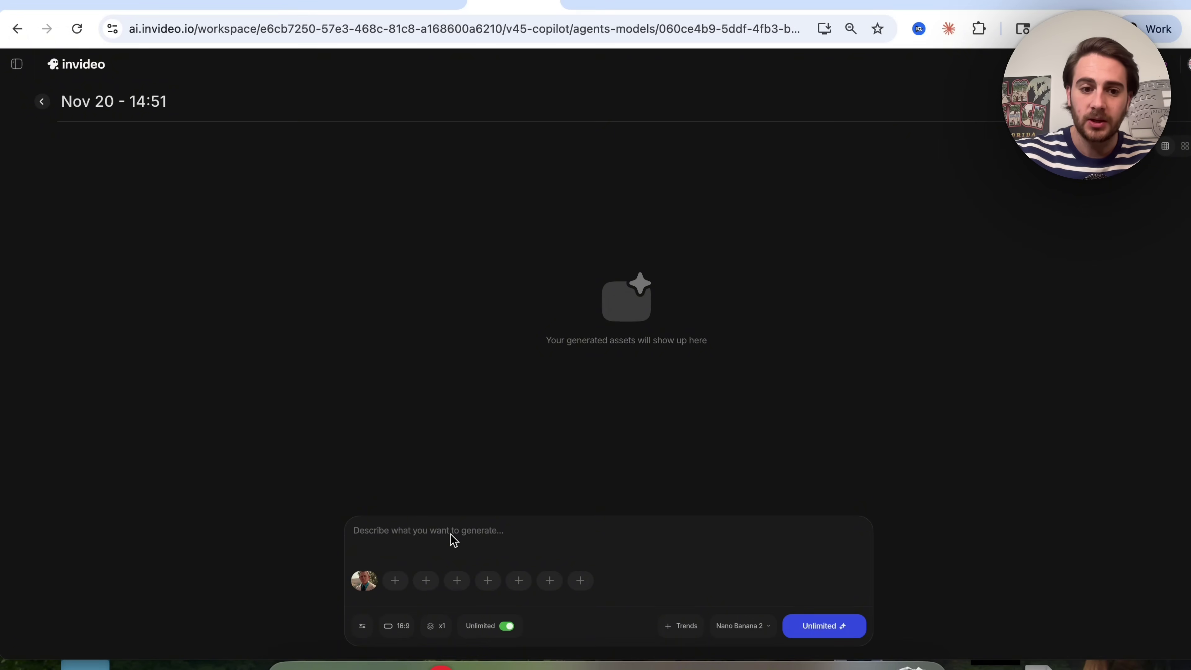
# Step: Generate an image from the prompt "Make this black and white" and view it at full size
pyautogui.write('Make this black a')
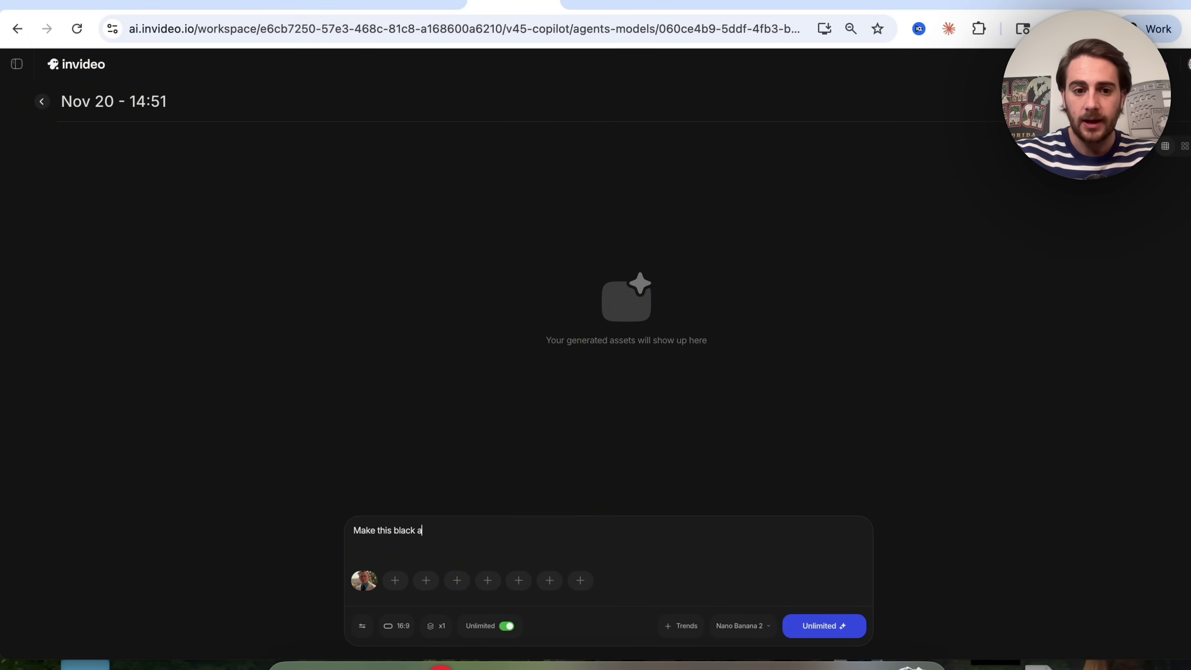
pyautogui.write('nd white')
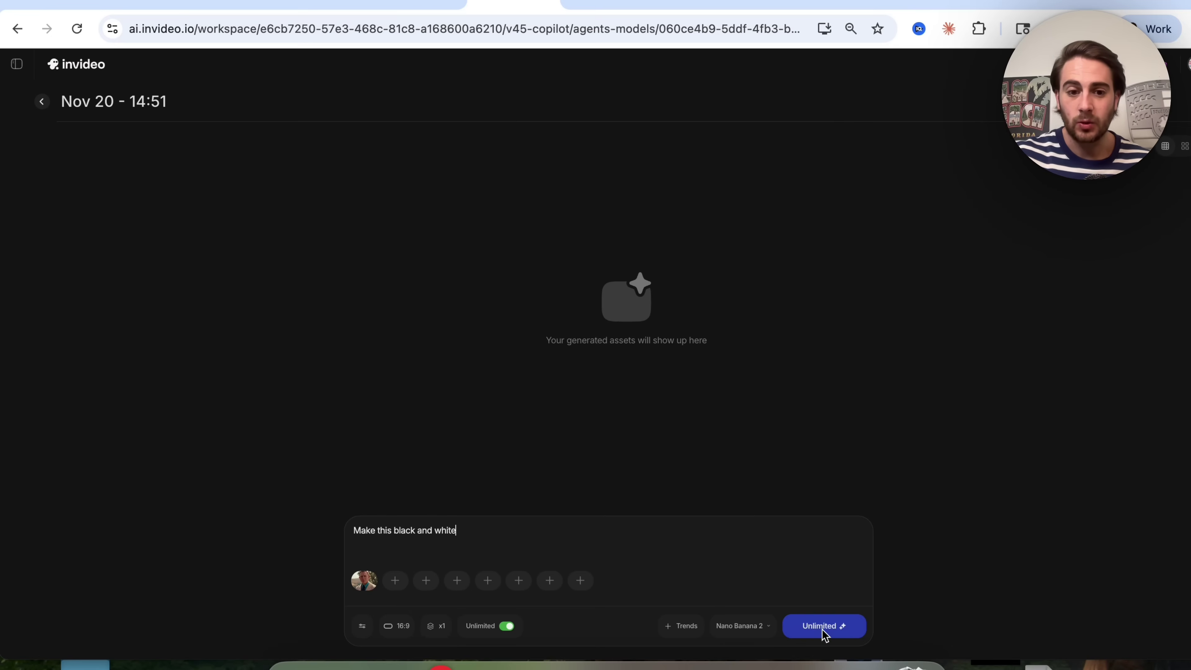
pyautogui.click(839, 633)
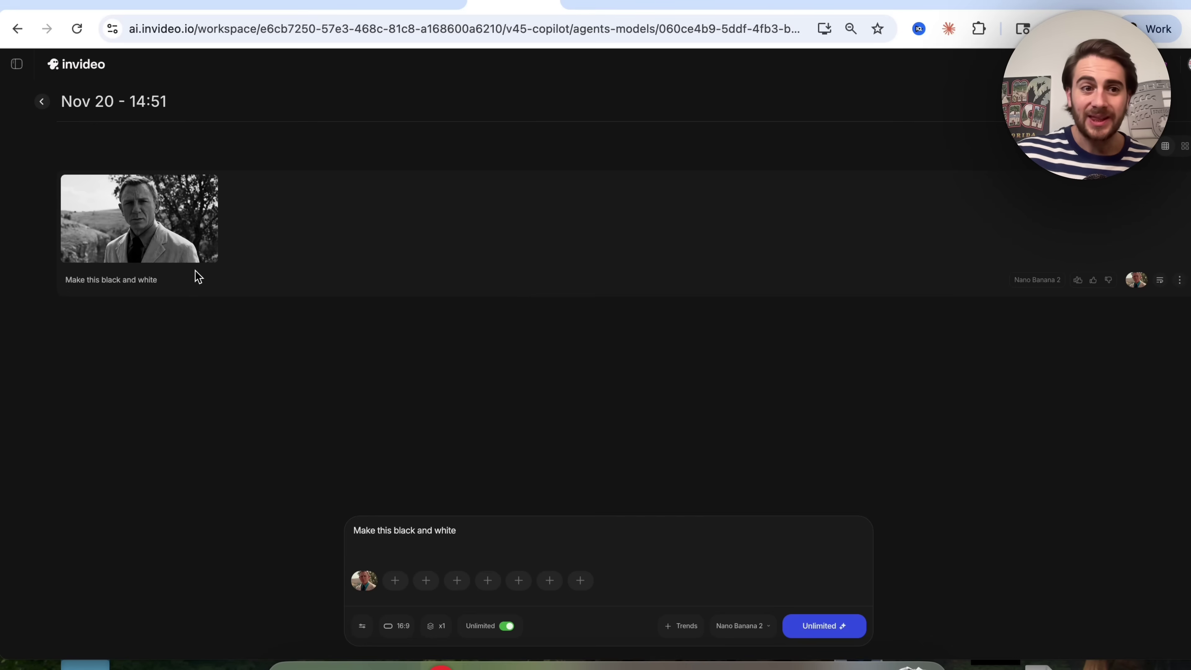
pyautogui.click(161, 235)
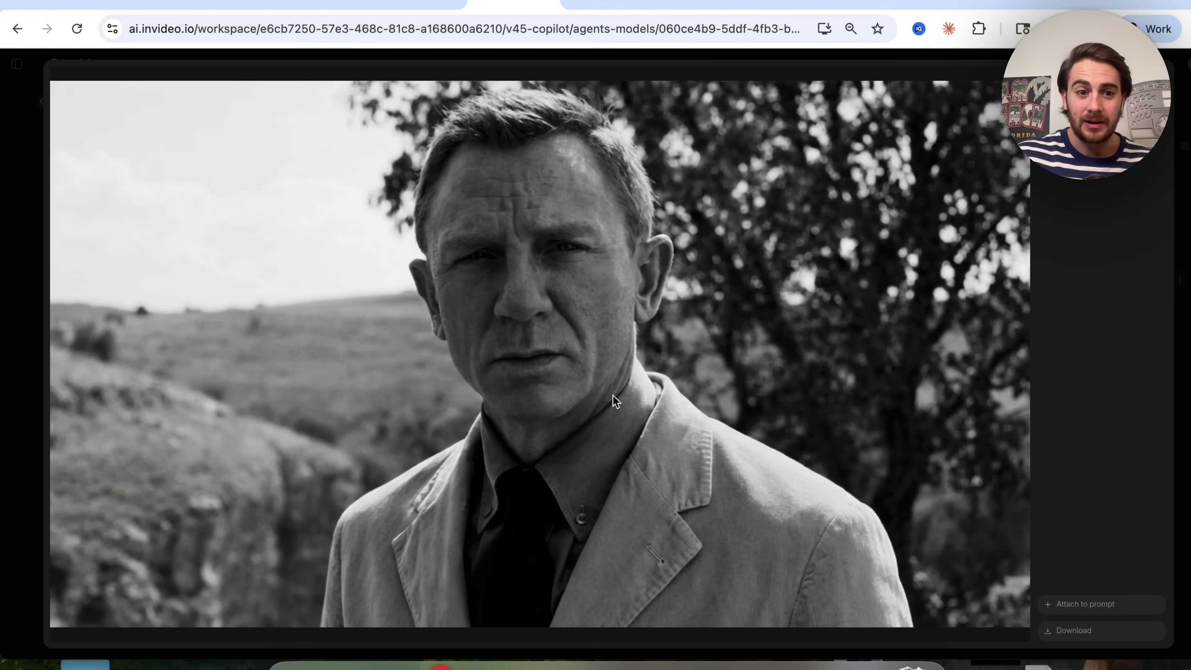
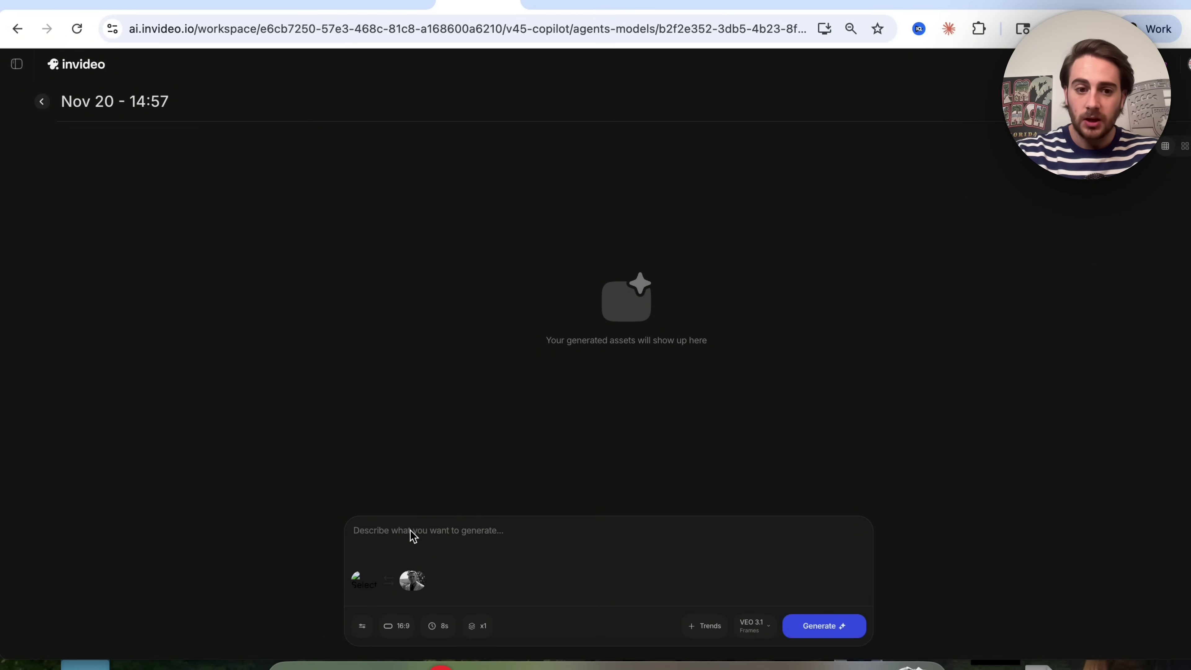
# Step: Enter the prompt that the man goes from looking normal to black and white, really scared and confused the whole time while it's happening
pyautogui.write('Walter goes from')
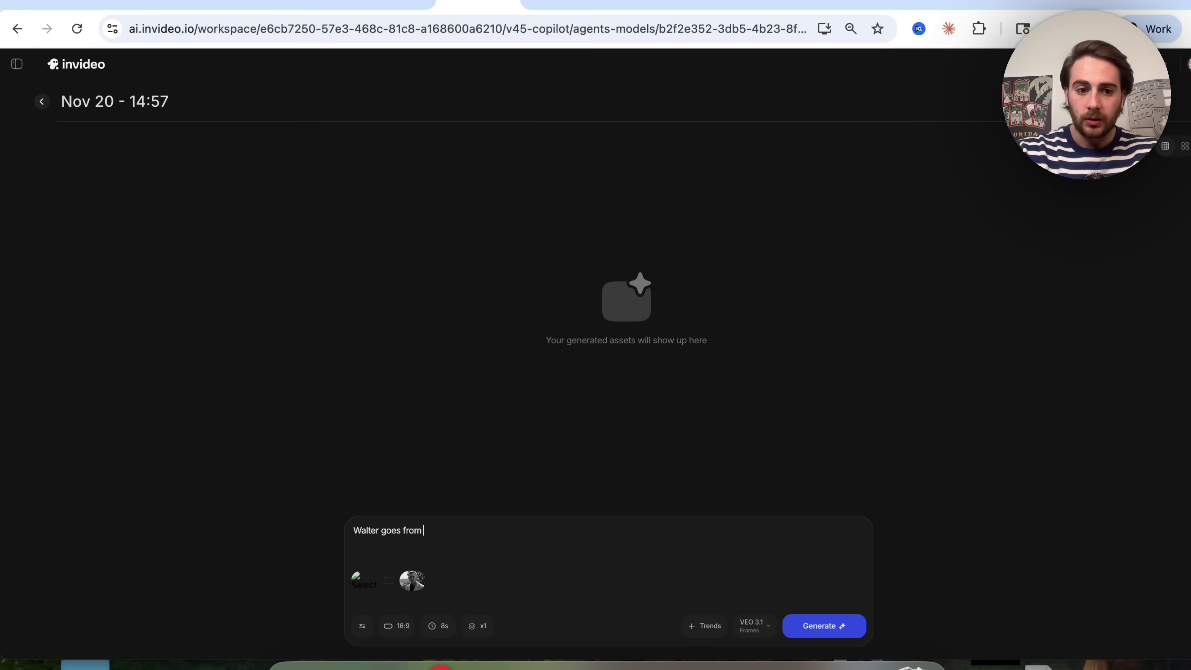
pyautogui.write(' looking normal to ')
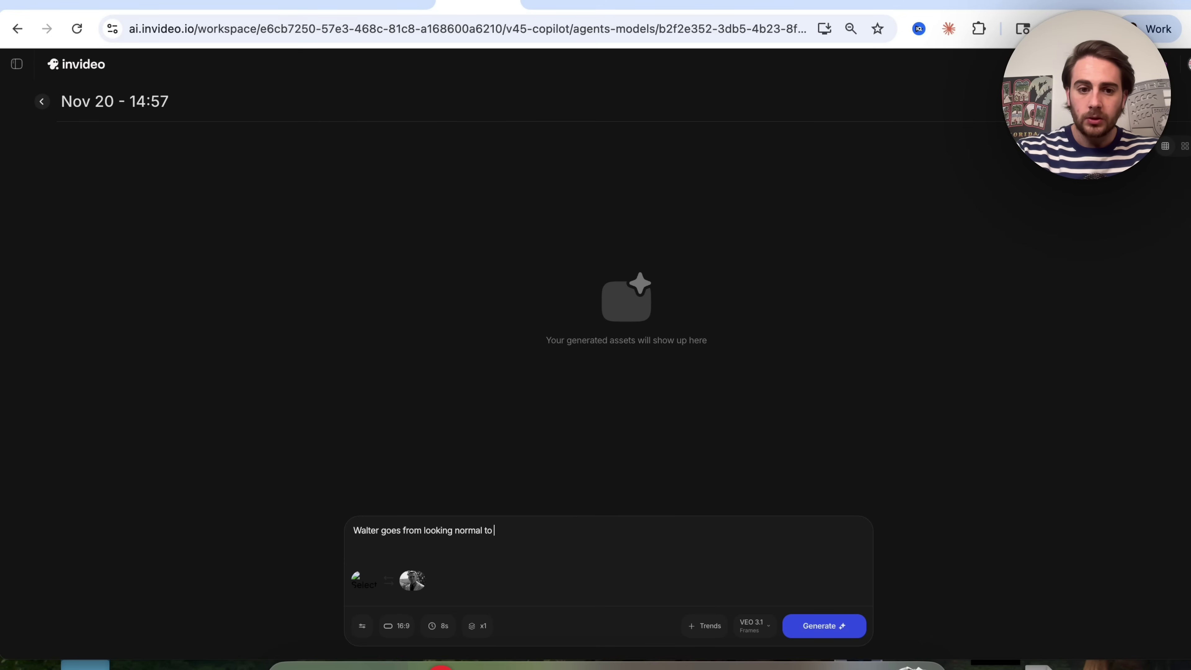
pyautogui.write('black and white - h')
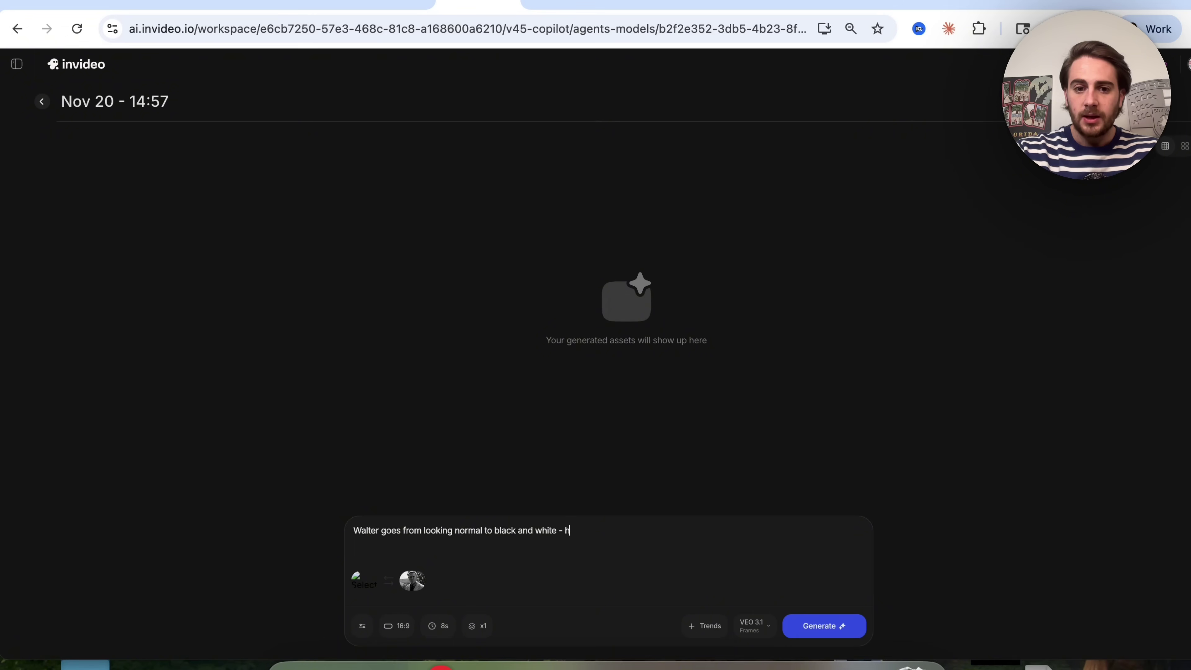
pyautogui.write('e is really scared an')
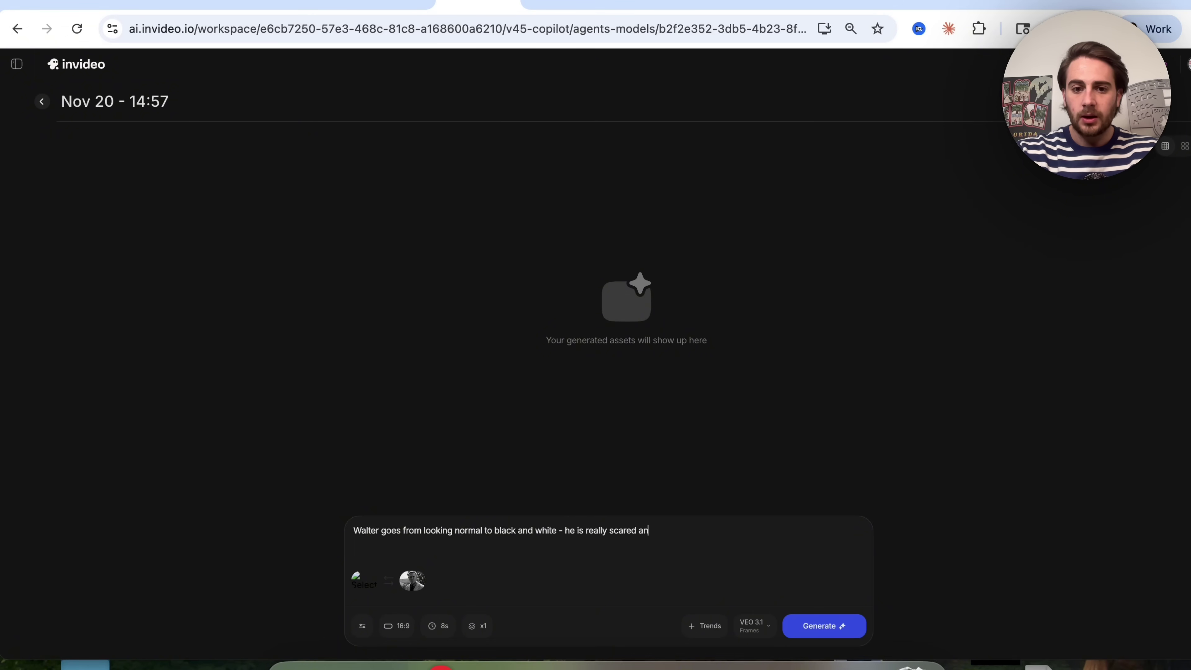
pyautogui.write('d confused the whole t')
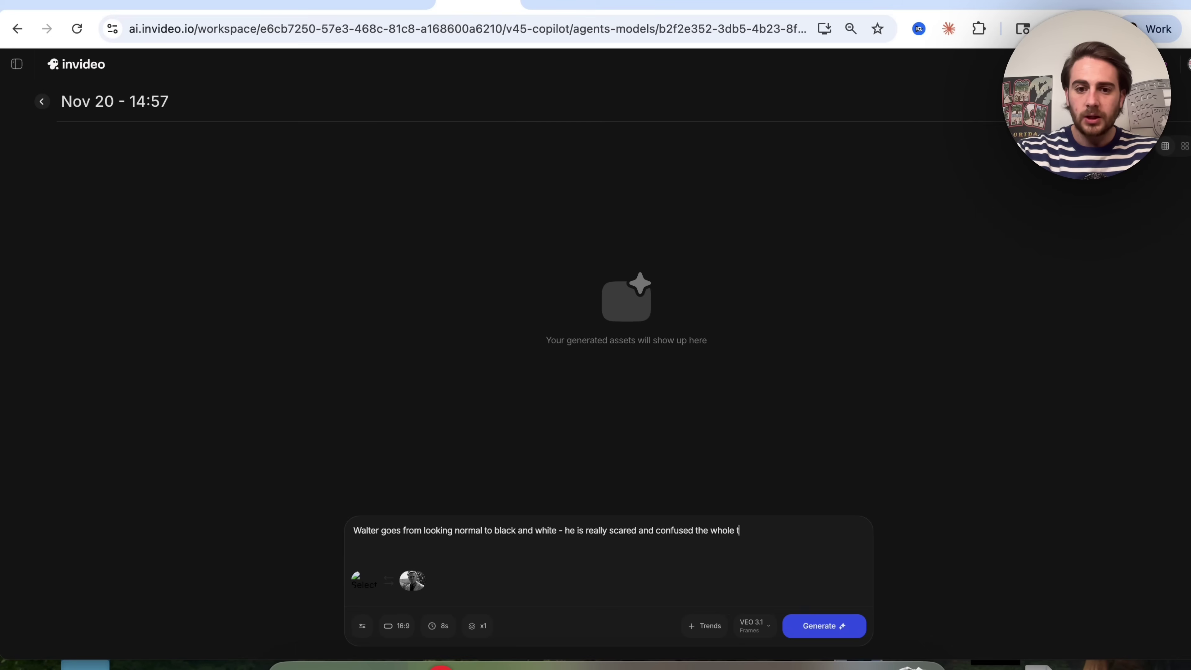
pyautogui.write("ime while it's hap")
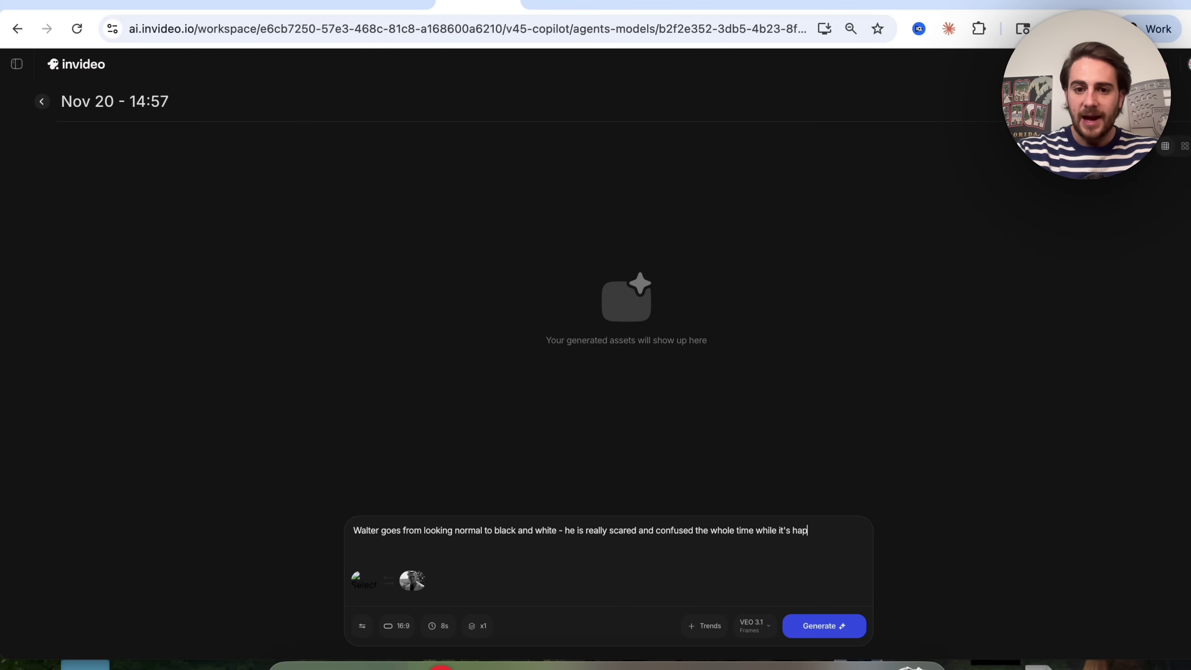
pyautogui.write('pening')
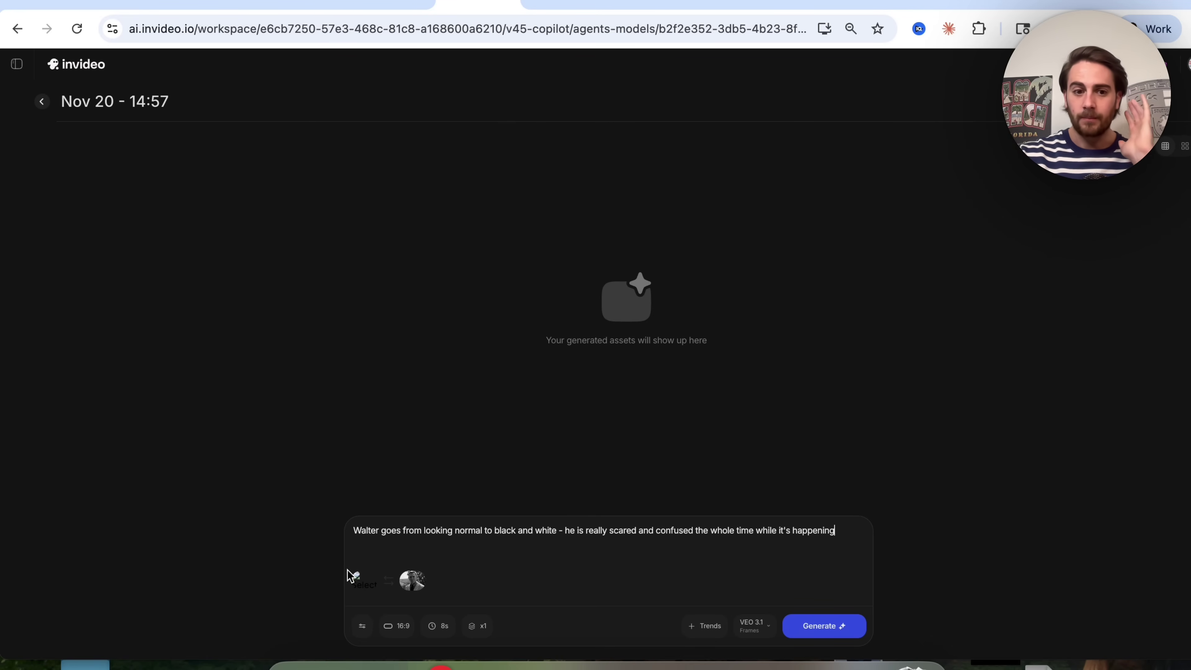
pyautogui.moveTo(368, 590)
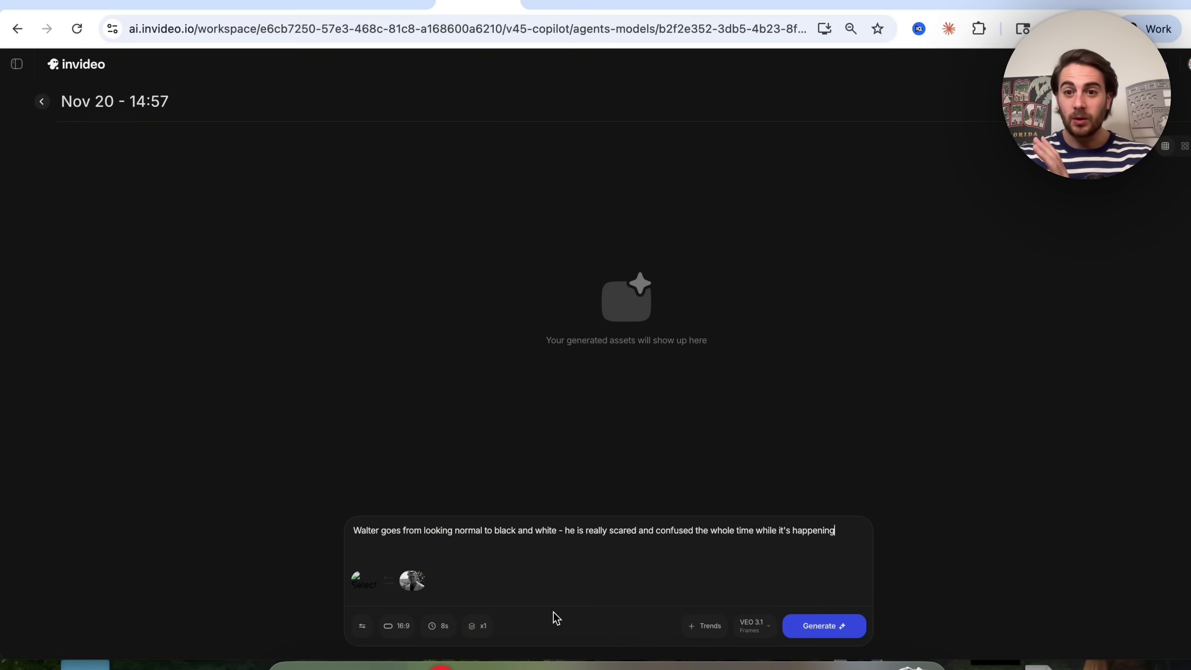
# Step: Set the video to 4 seconds, 9:16 aspect ratio and 720p resolution, and generate it
pyautogui.click(438, 626)
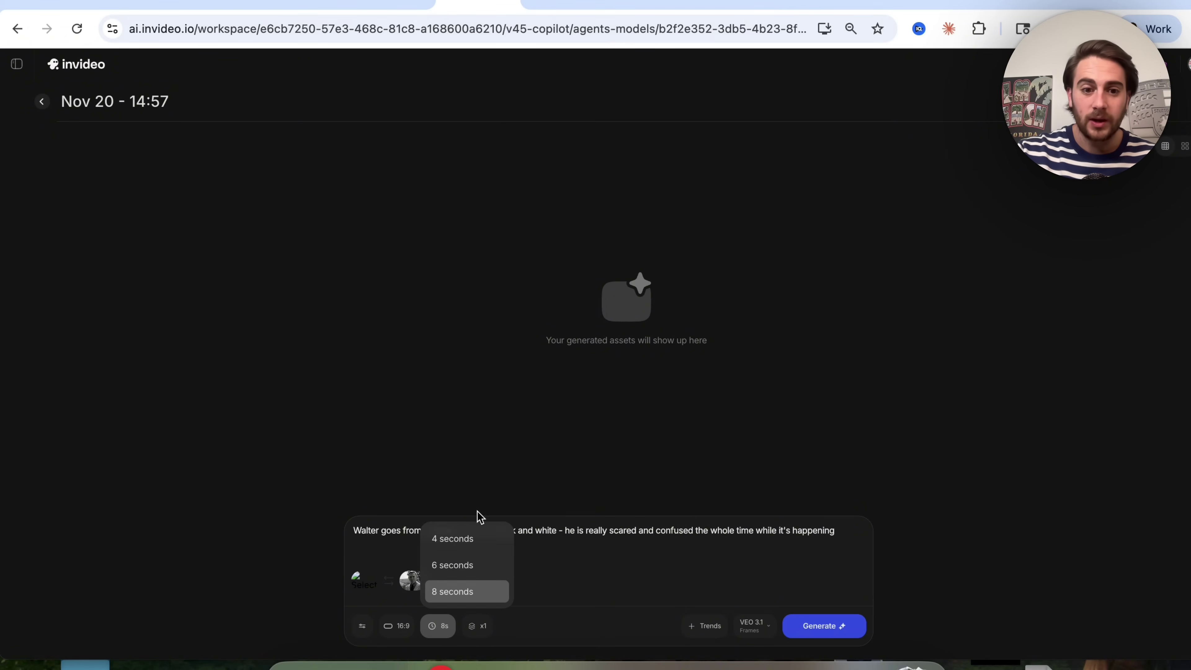
pyautogui.click(466, 535)
pyautogui.click(395, 629)
pyautogui.click(427, 560)
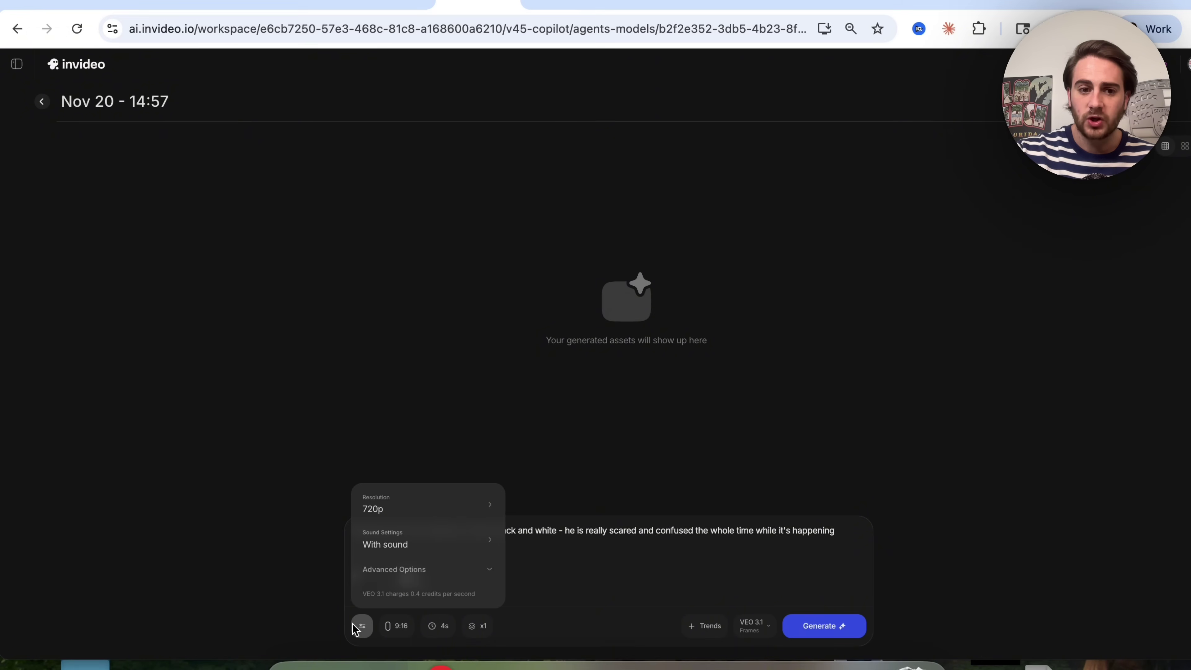
pyautogui.click(361, 626)
pyautogui.click(385, 505)
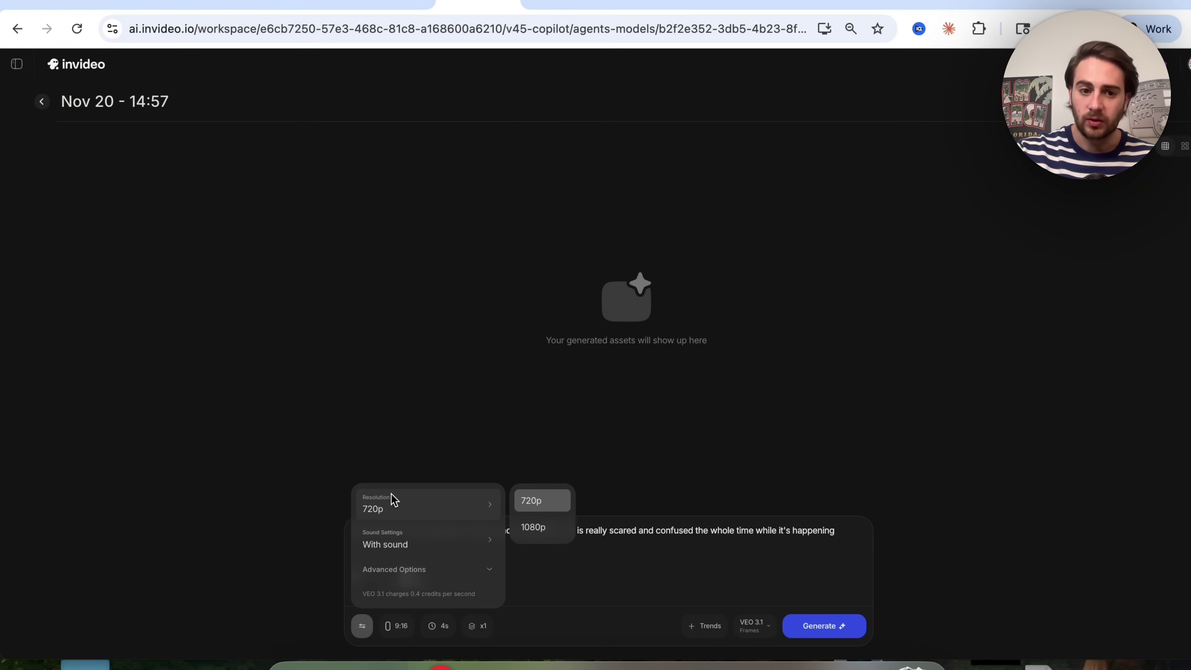
pyautogui.click(518, 494)
pyautogui.click(825, 631)
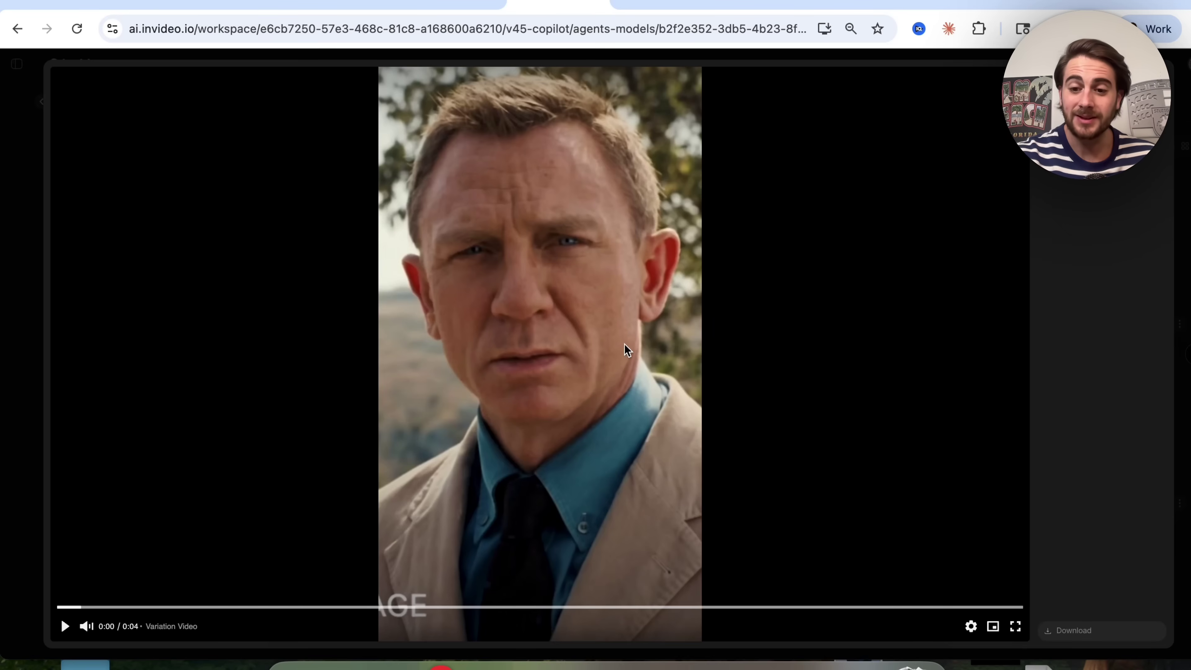
# Step: Raise the sound volume and play the generated variation video from the start
pyautogui.press('XF86AudioRaiseVolume')
pyautogui.press('XF86AudioRaiseVolume')
pyautogui.press('XF86AudioRaiseVolume')
pyautogui.press('XF86AudioRaiseVolume')
pyautogui.press('XF86AudioRaiseVolume')
pyautogui.press('XF86AudioRaiseVolume')
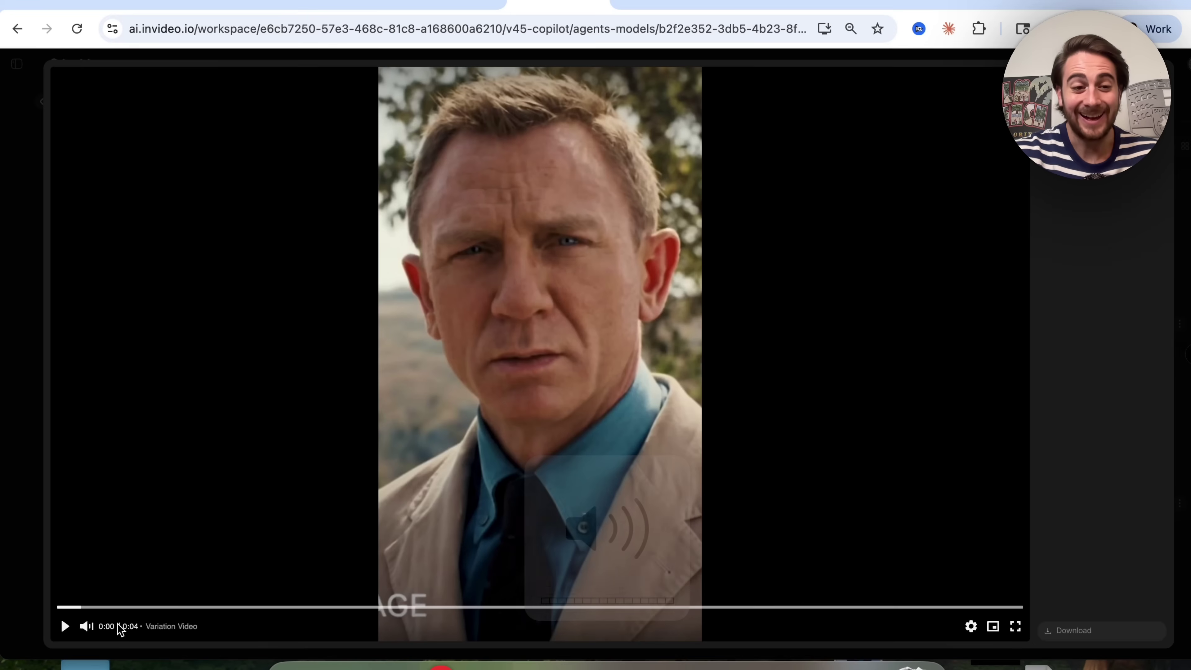
pyautogui.click(66, 627)
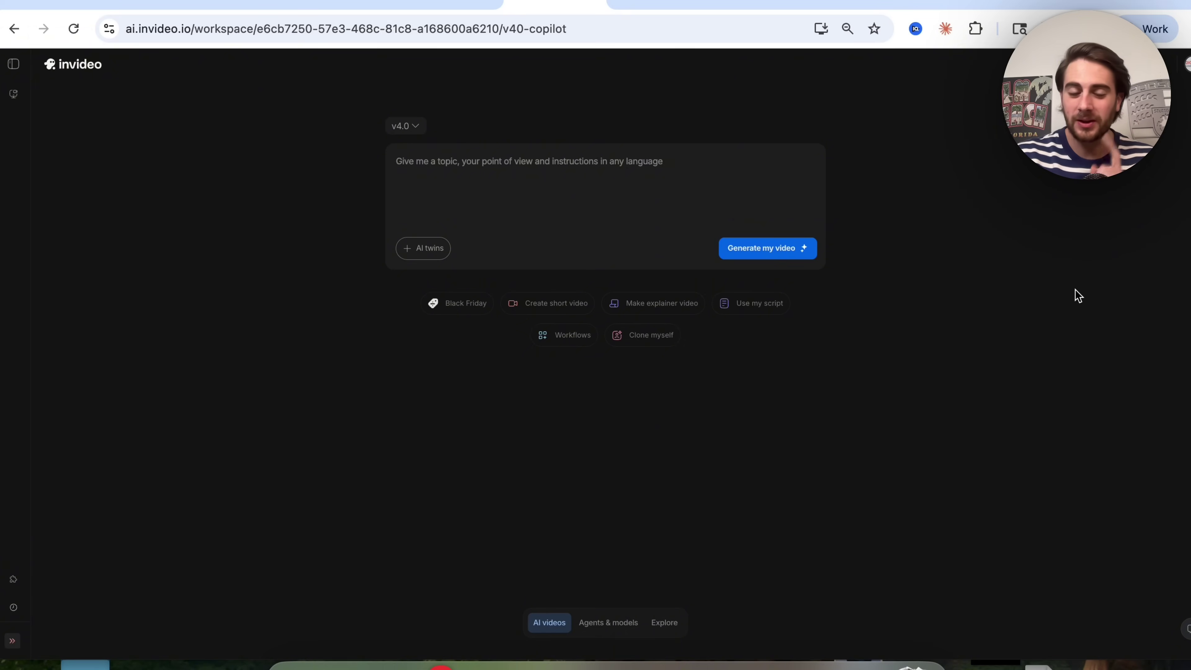
# Step: Choose VEO 3.1 from the generative models and create a new project named "Corvette" for it
pyautogui.click(626, 618)
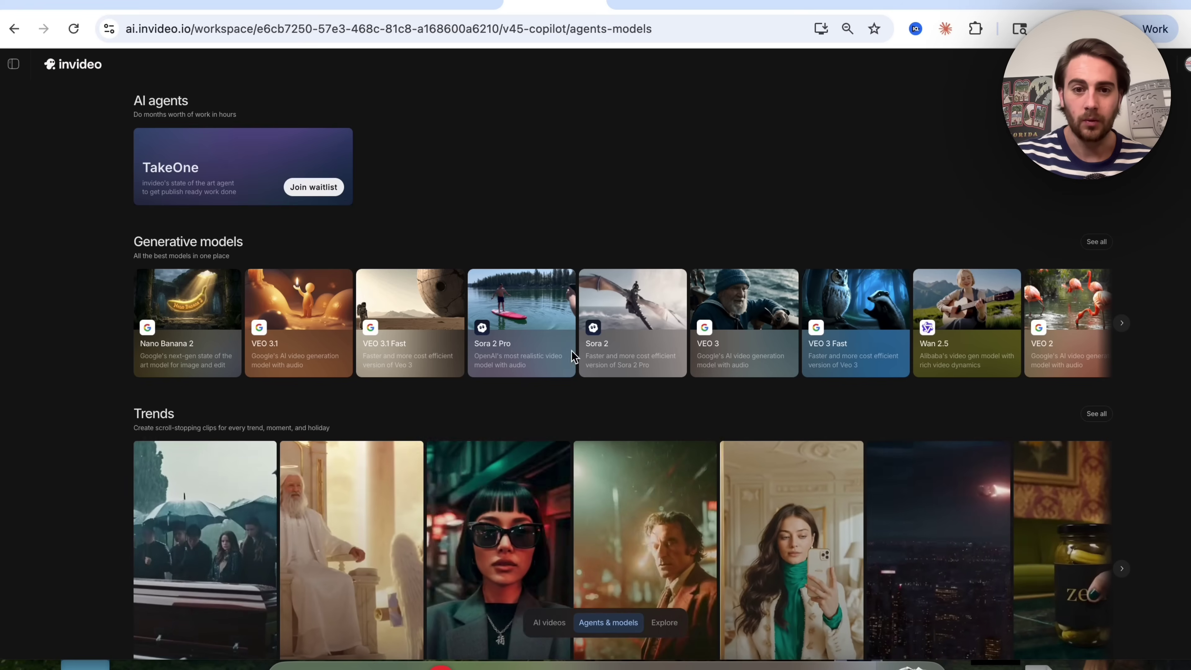
pyautogui.click(263, 281)
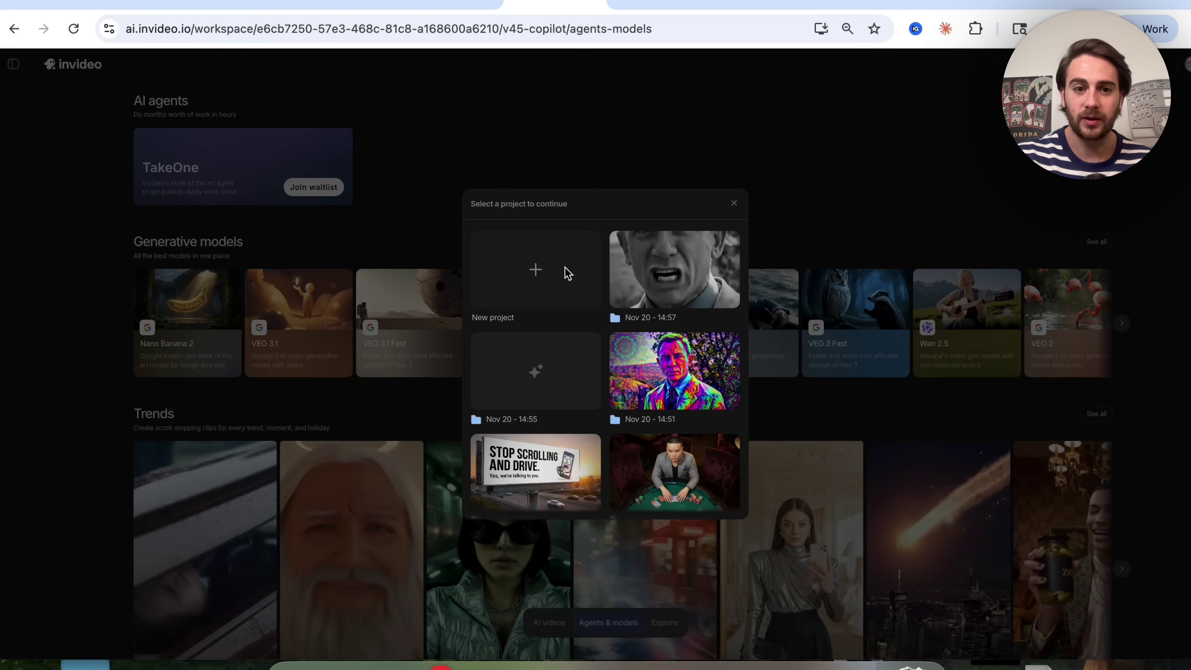
pyautogui.click(543, 269)
pyautogui.tripleClick(534, 248)
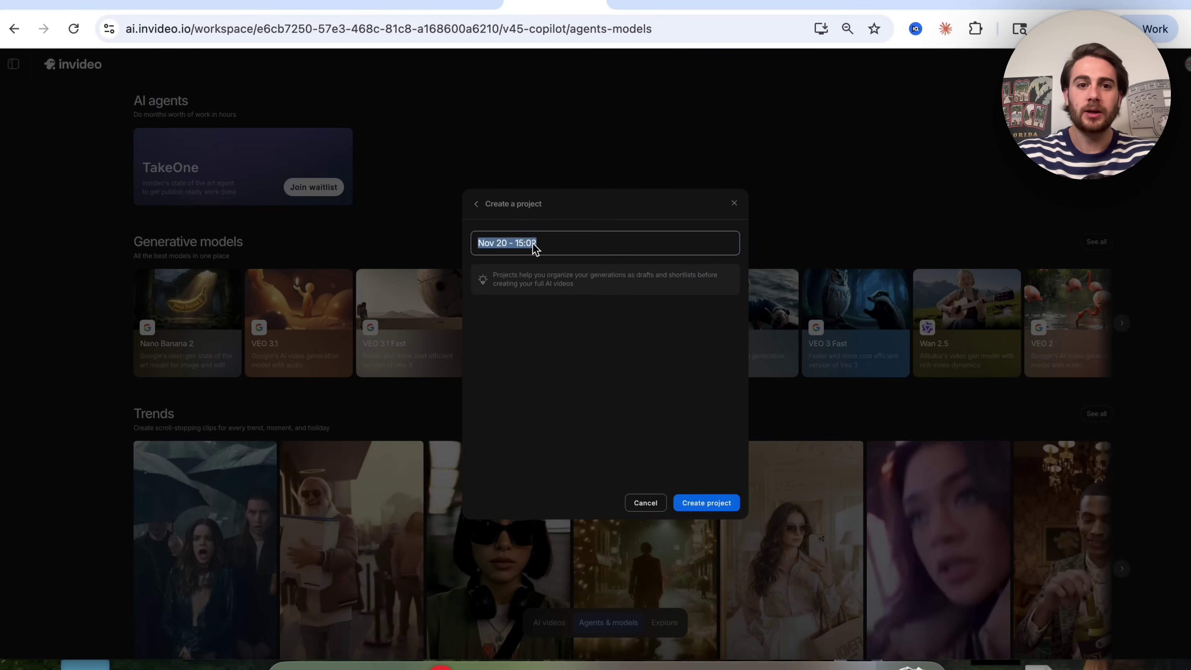
pyautogui.write('Corvette')
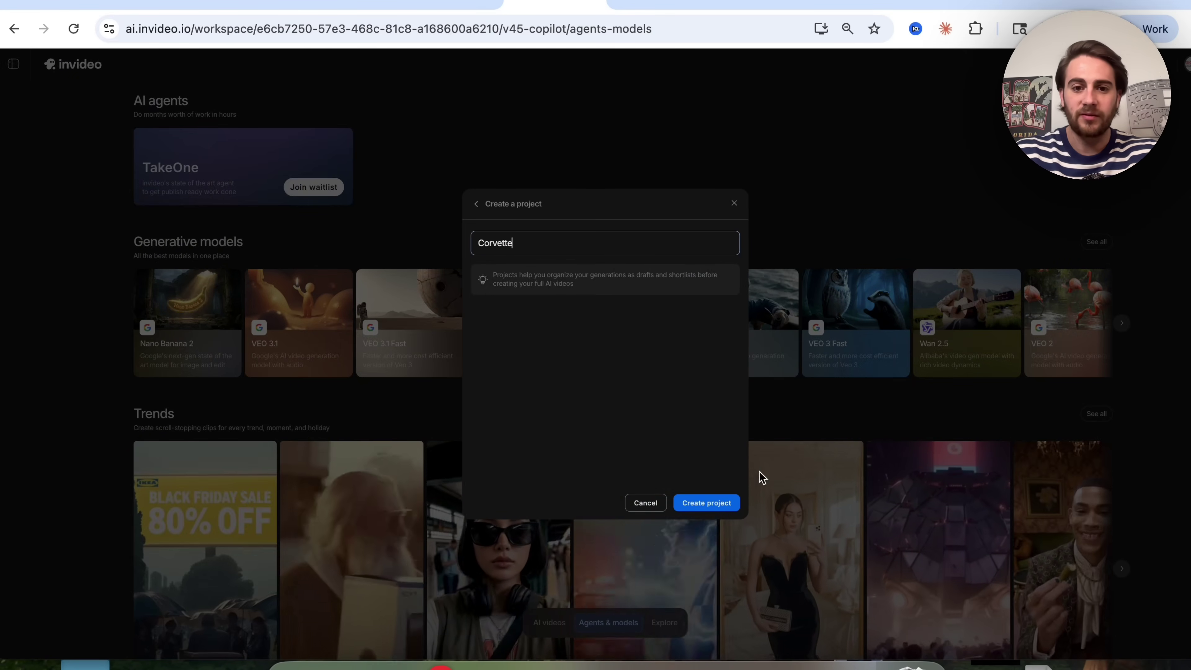
pyautogui.click(707, 502)
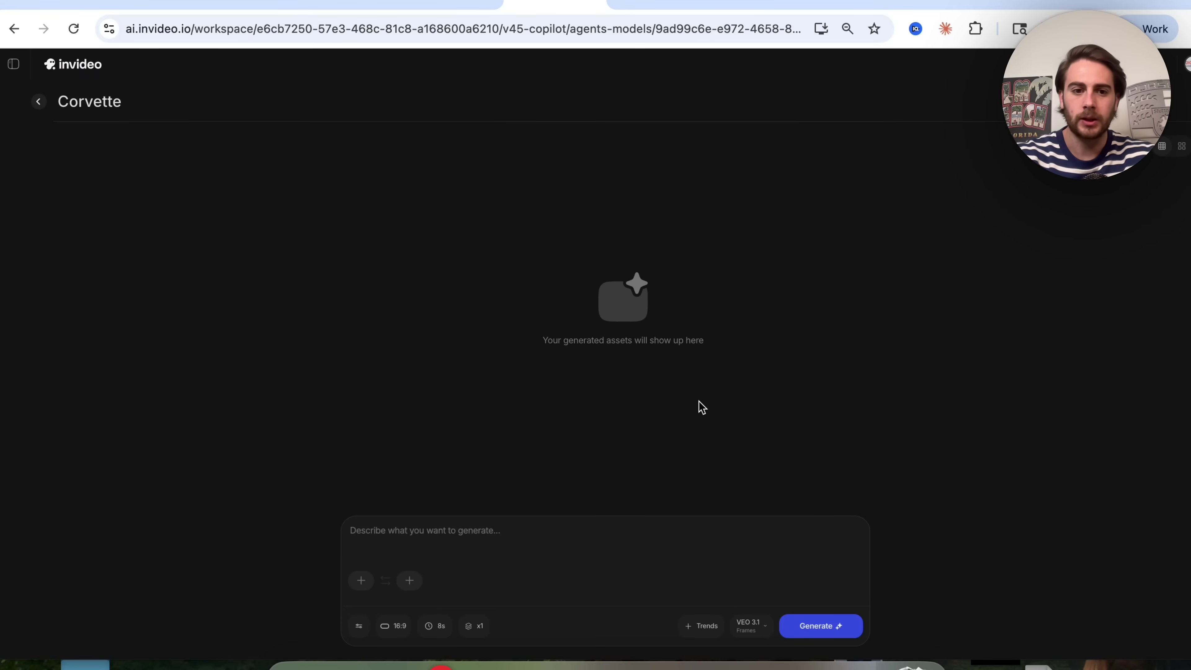
# Step: Switch the VEO 3.1 model from Frames to Ingredients mode
pyautogui.click(763, 627)
pyautogui.moveTo(688, 428)
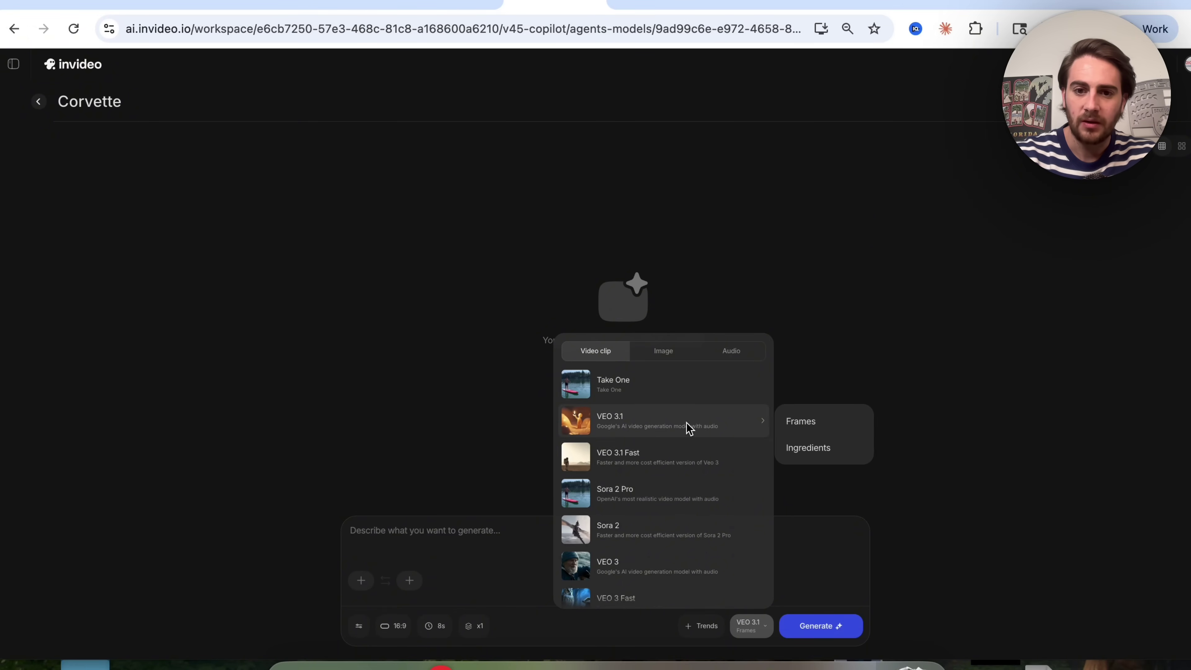
pyautogui.click(807, 449)
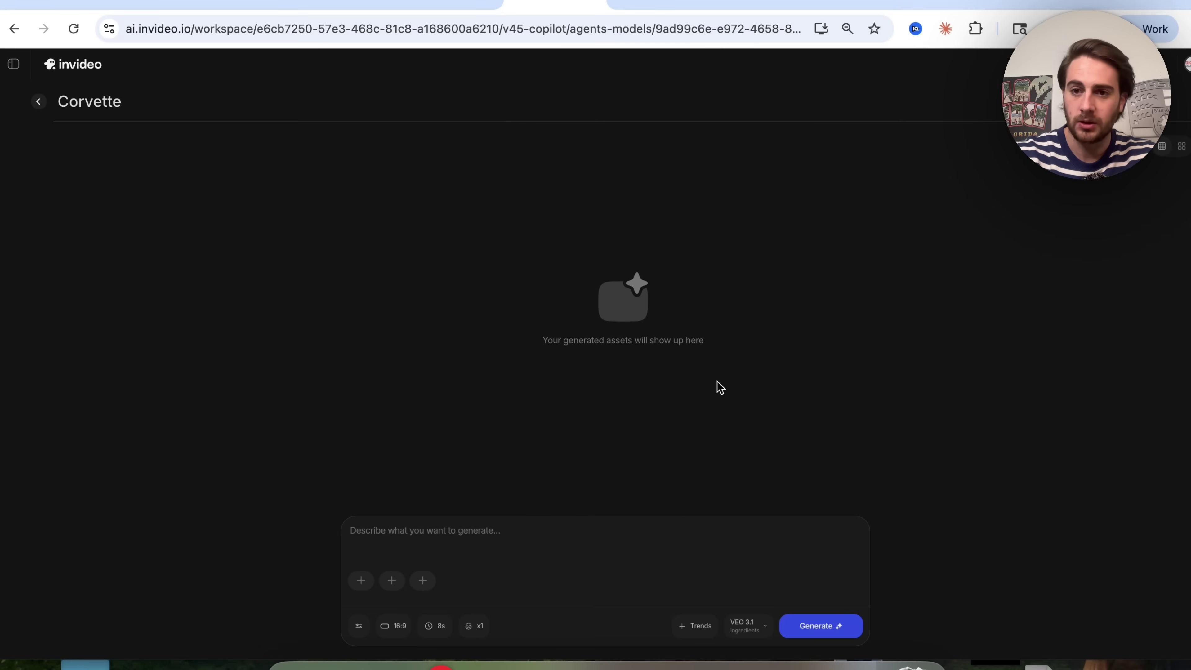
# Step: Enter the prompt "I want a corvette driving down the highway with a background that looks like something you'd see in california"
pyautogui.click(432, 545)
pyautogui.write('I want a corvet')
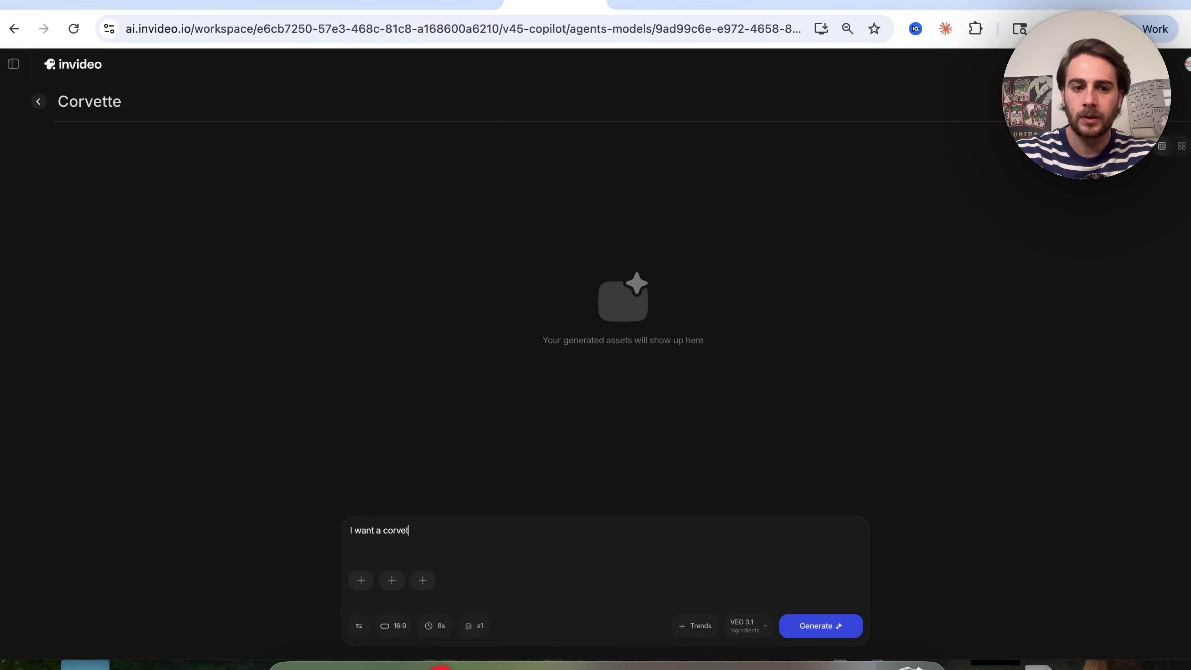
pyautogui.write('te driving dow')
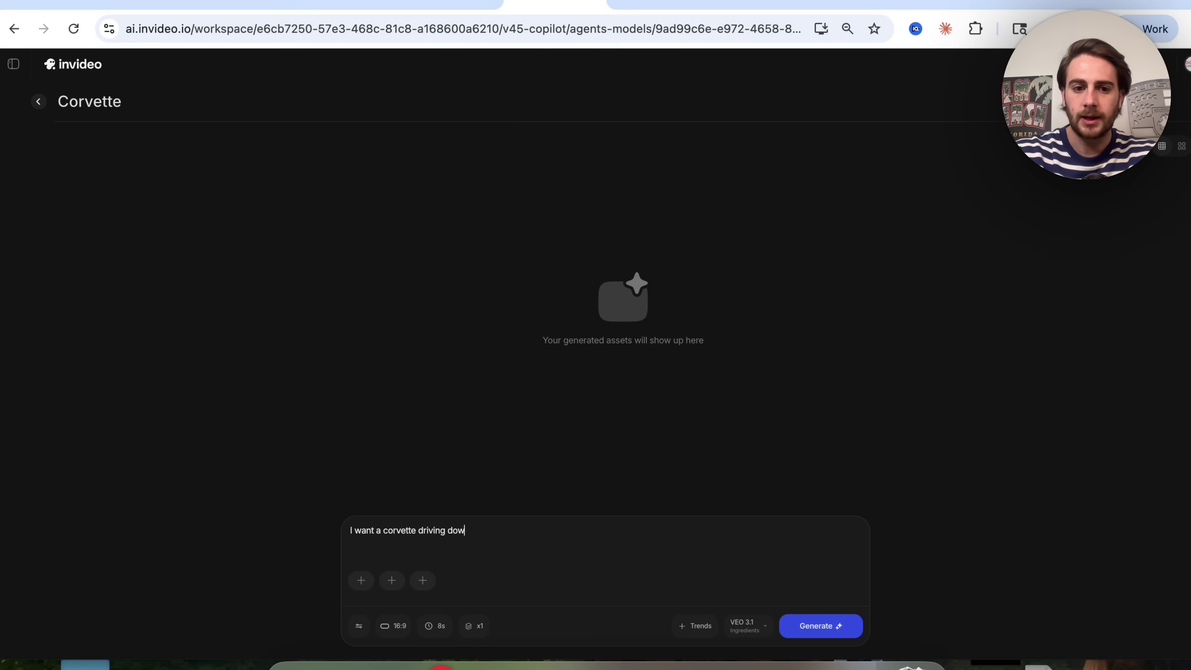
pyautogui.write('n the highway ')
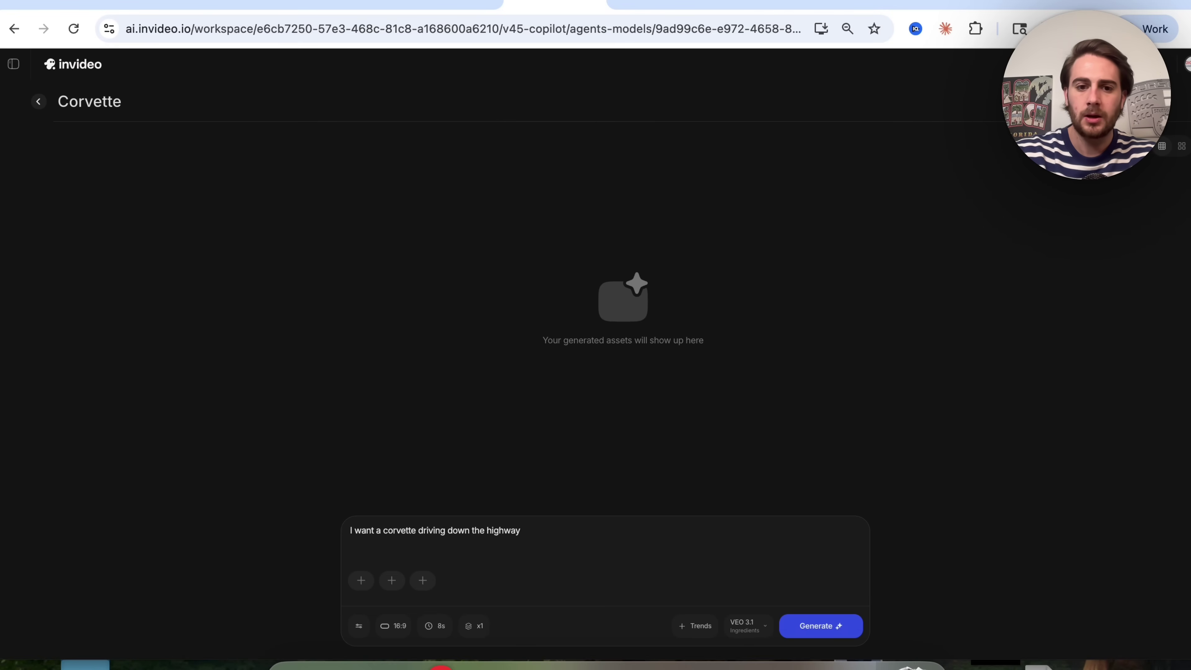
pyautogui.write('with a background t')
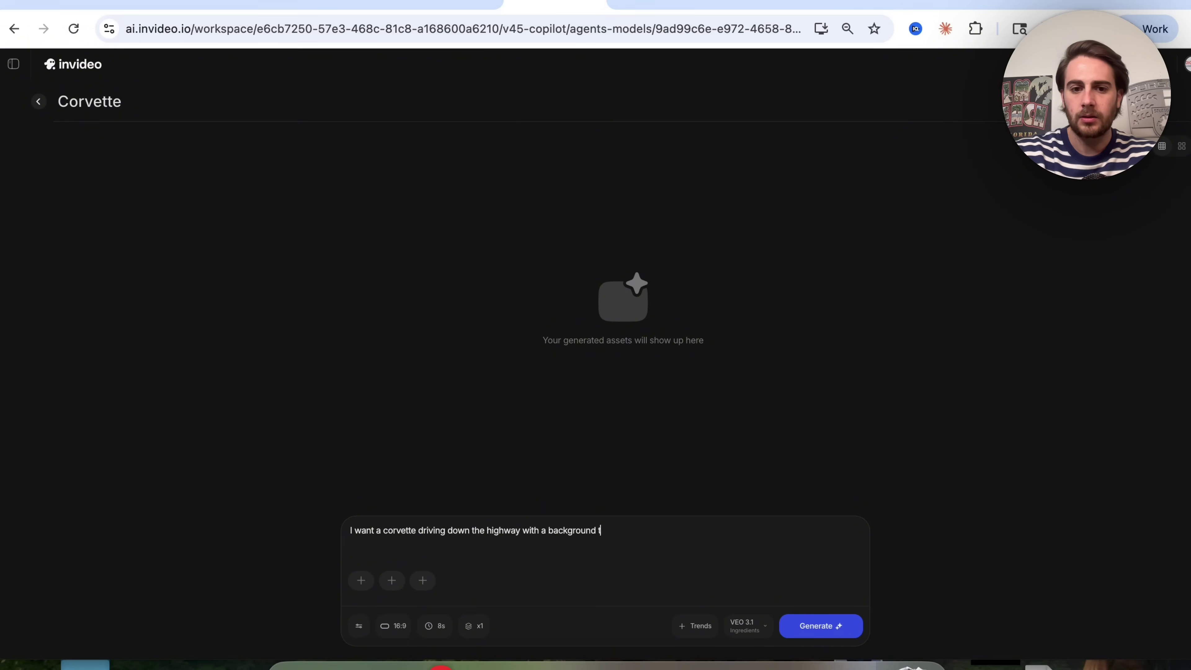
pyautogui.write('hat looks like ')
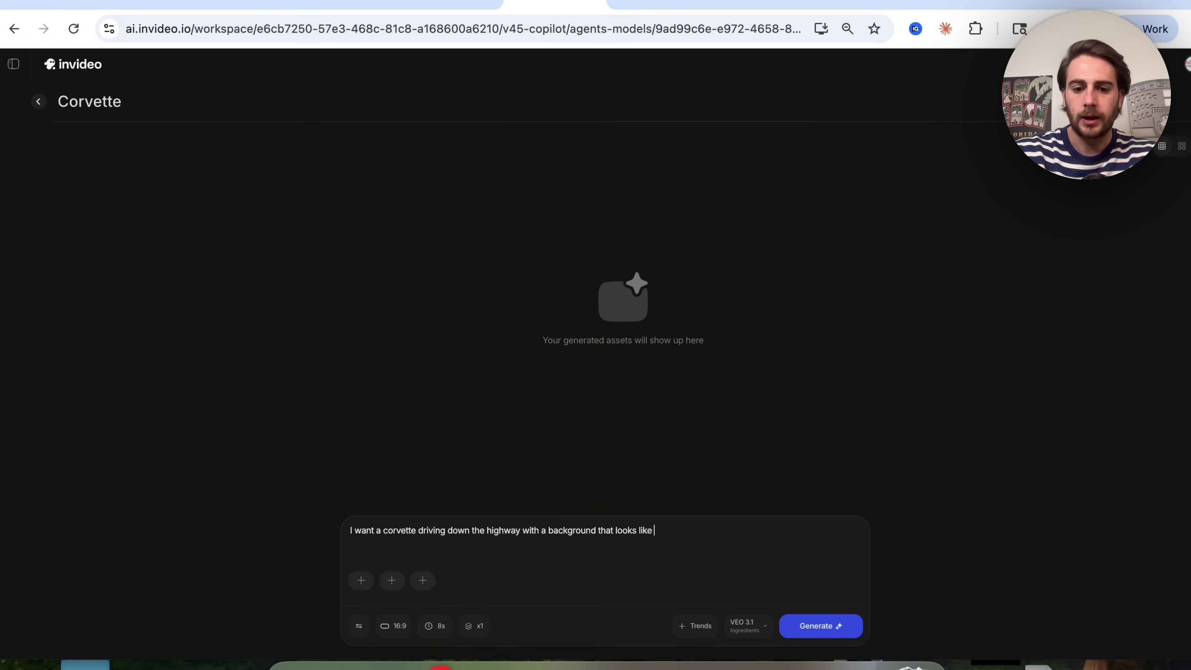
pyautogui.write("something you'd see ")
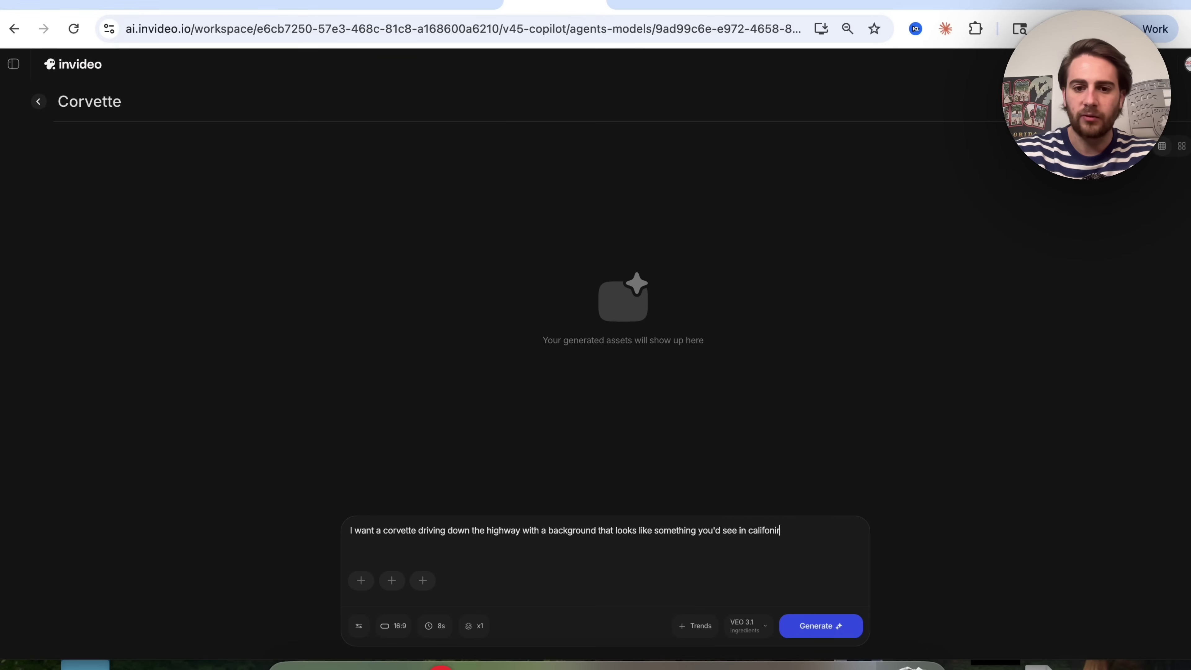
pyautogui.write('in californ')
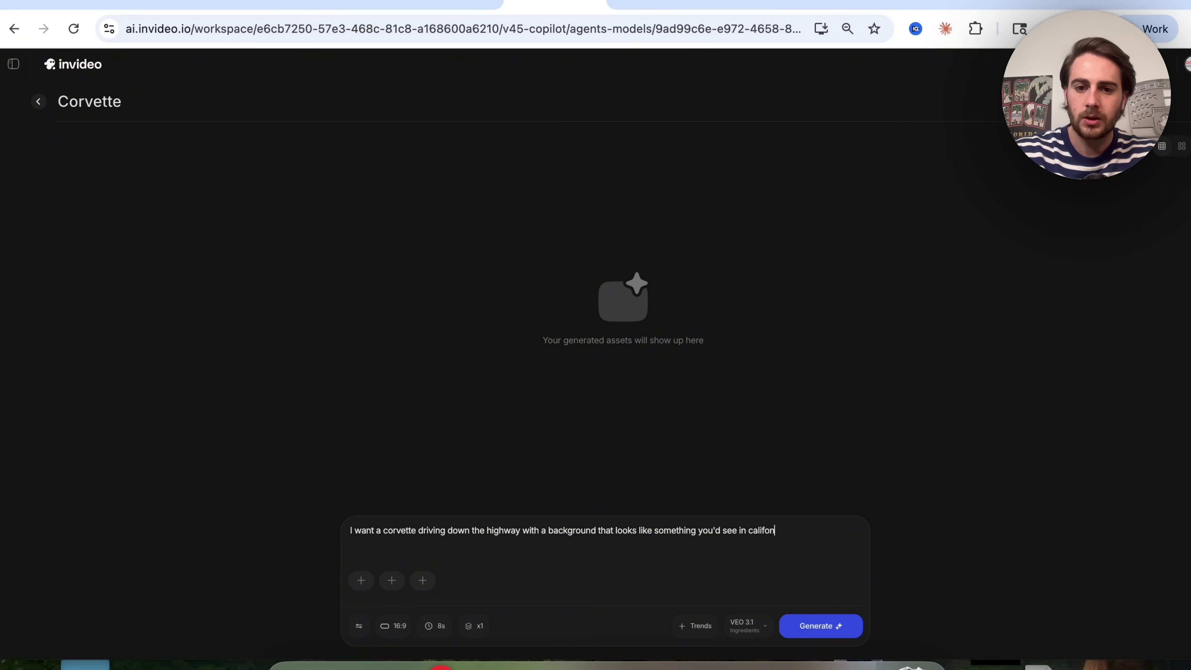
pyautogui.press('BackSpace')
pyautogui.write('rnia')
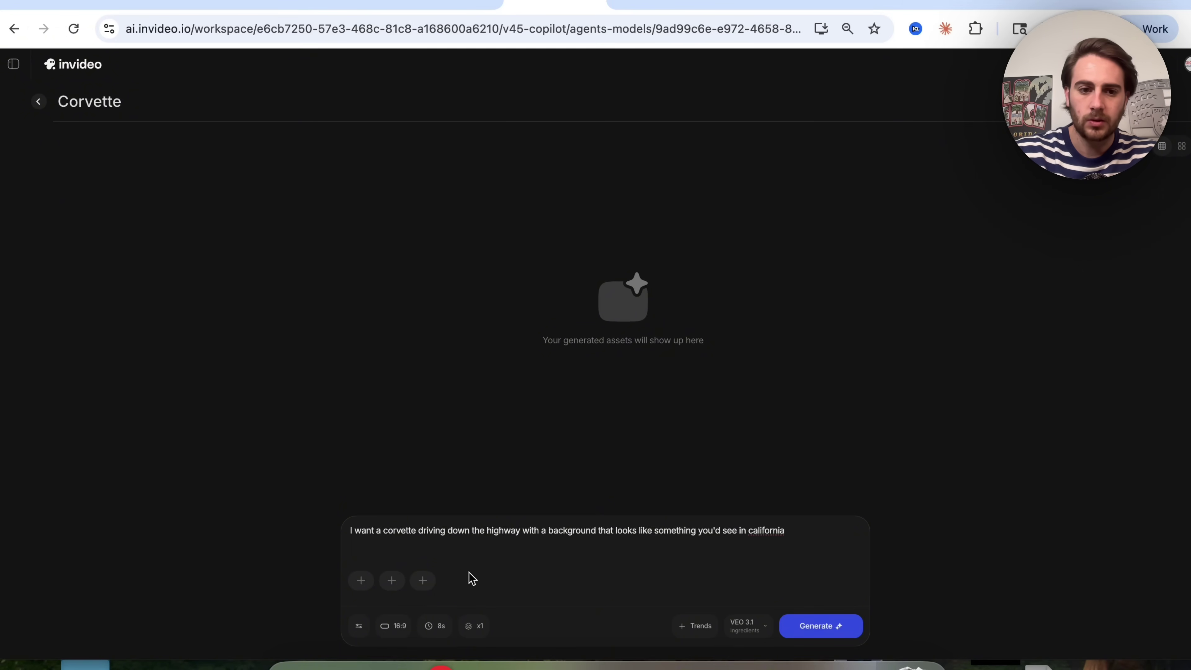
# Step: Insert "c8 that is white" after "corvette" in the prompt, check the duration options and generate the video
pyautogui.click(417, 533)
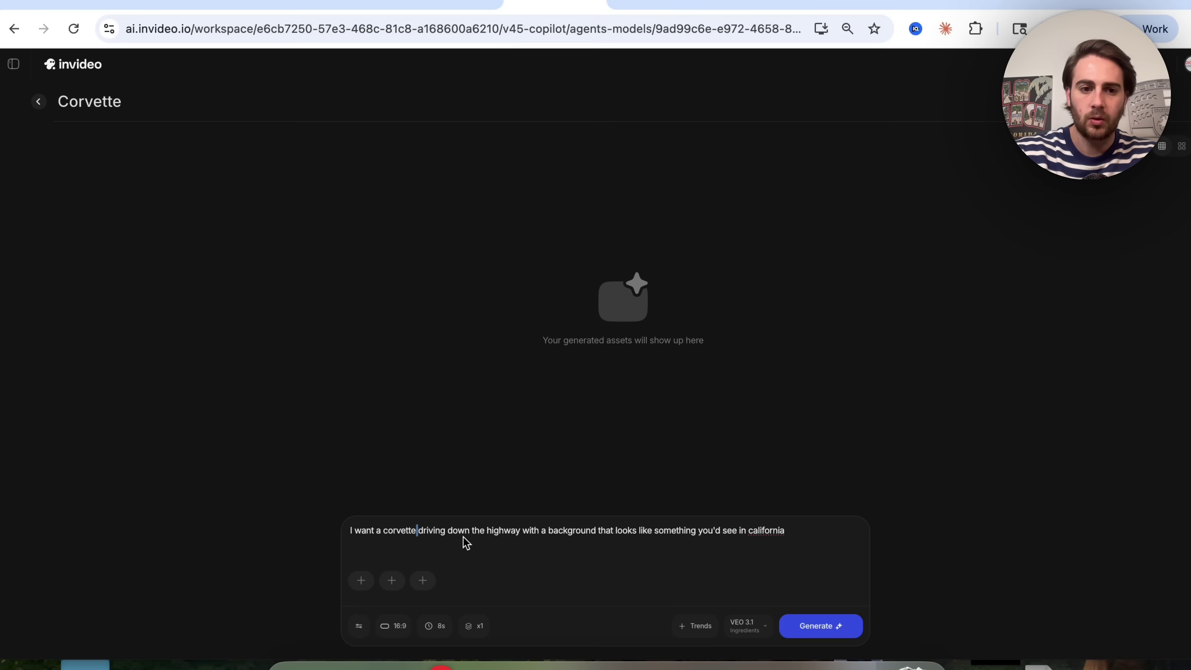
pyautogui.write('c8 that is')
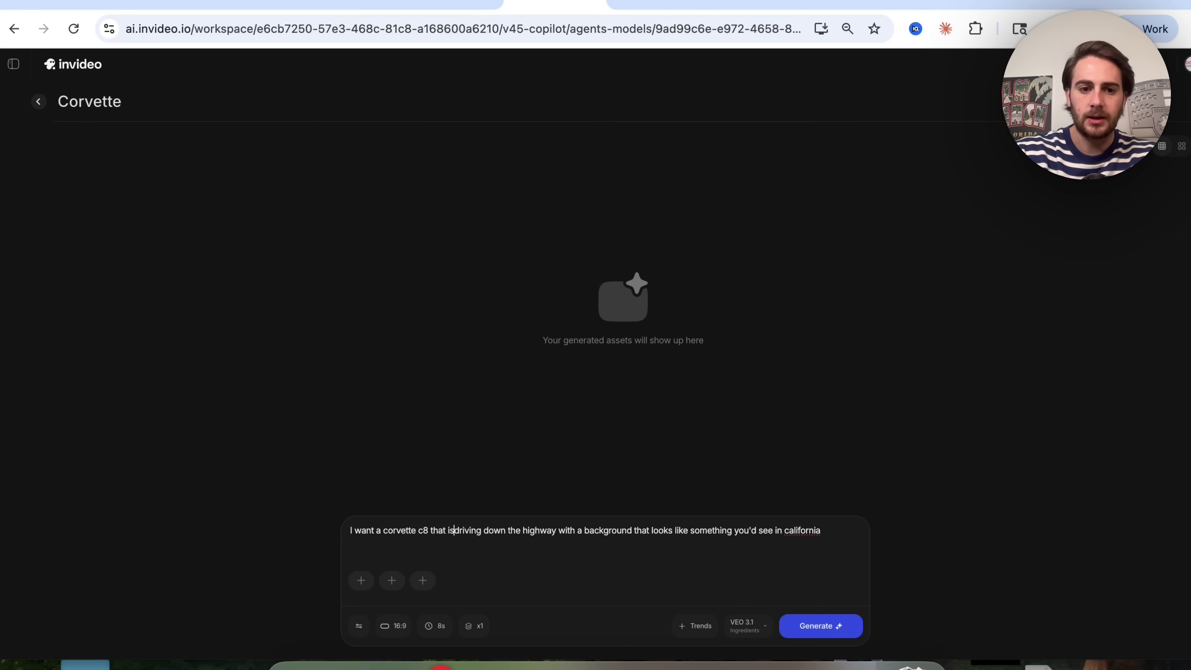
pyautogui.write(' white')
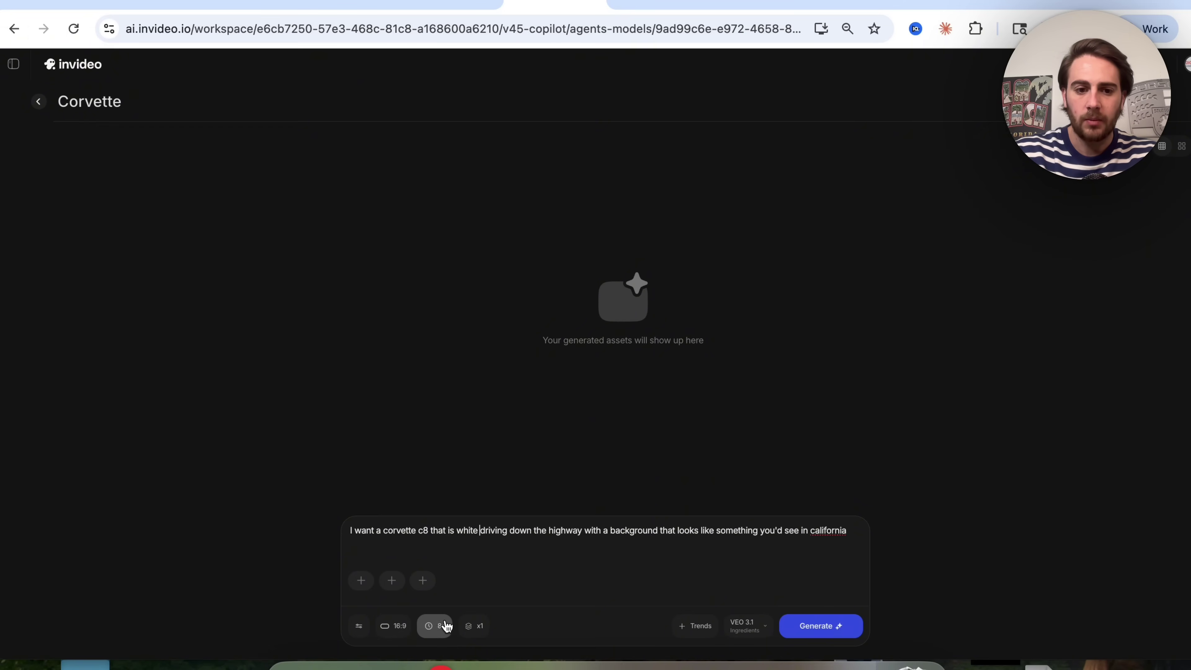
pyautogui.click(446, 626)
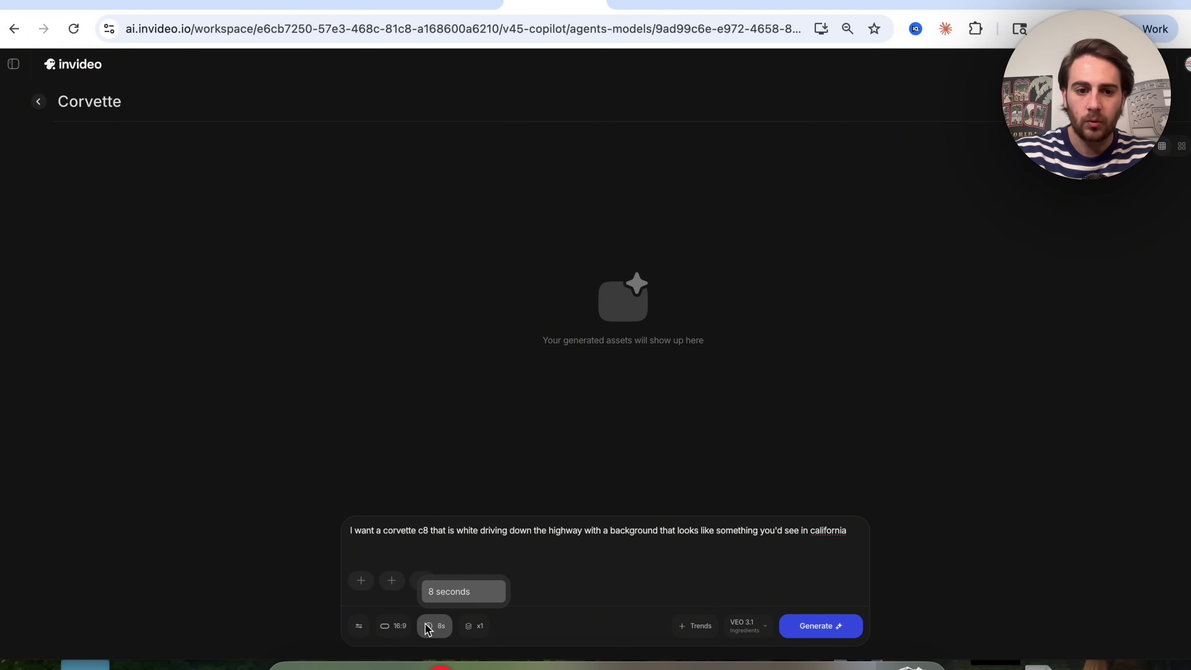
pyautogui.click(822, 631)
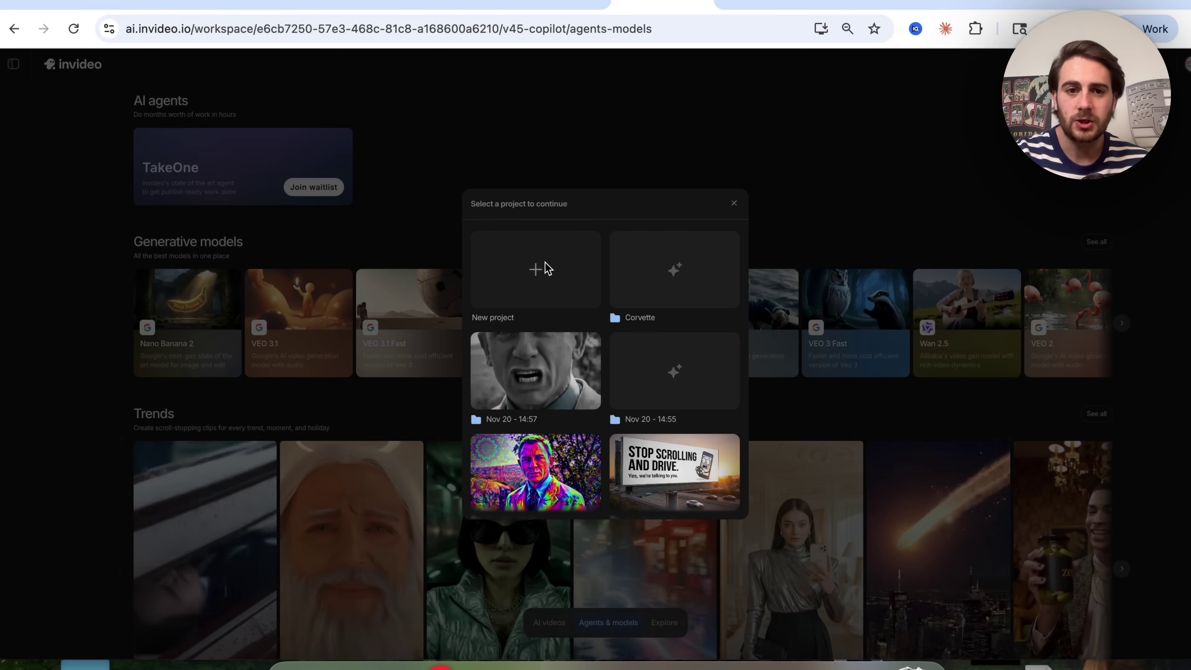
# Step: Create a new project named "Corvette thumbnail" for the Nano Banana 2 model
pyautogui.click(541, 269)
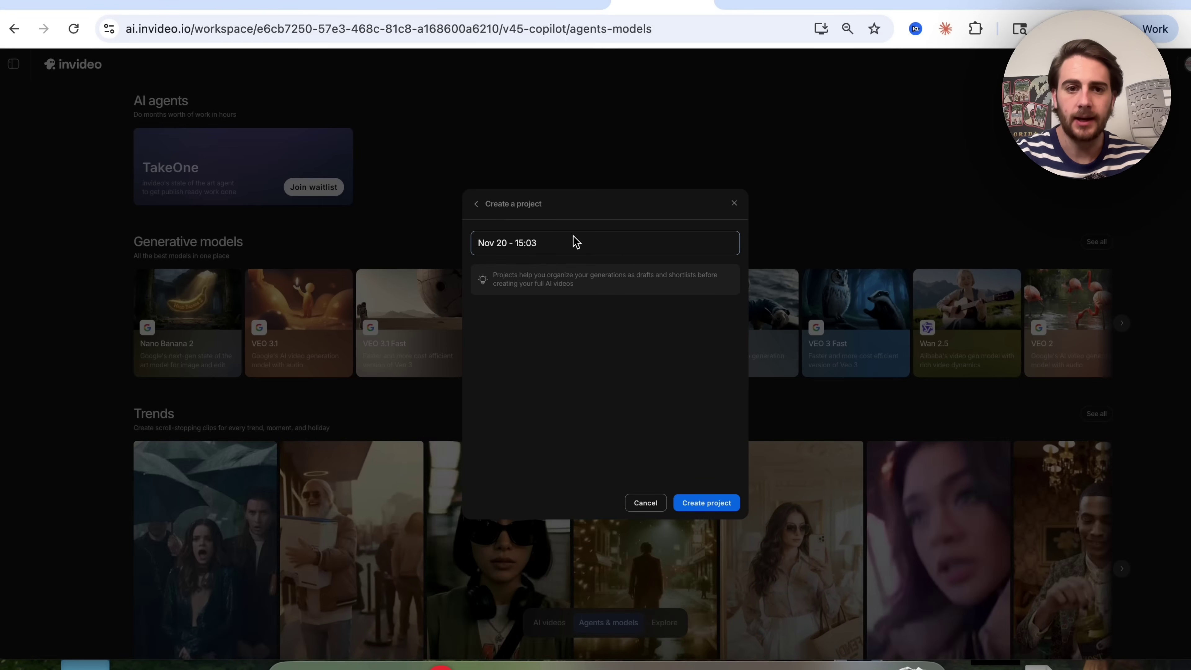
pyautogui.tripleClick(575, 240)
pyautogui.write('Corvet')
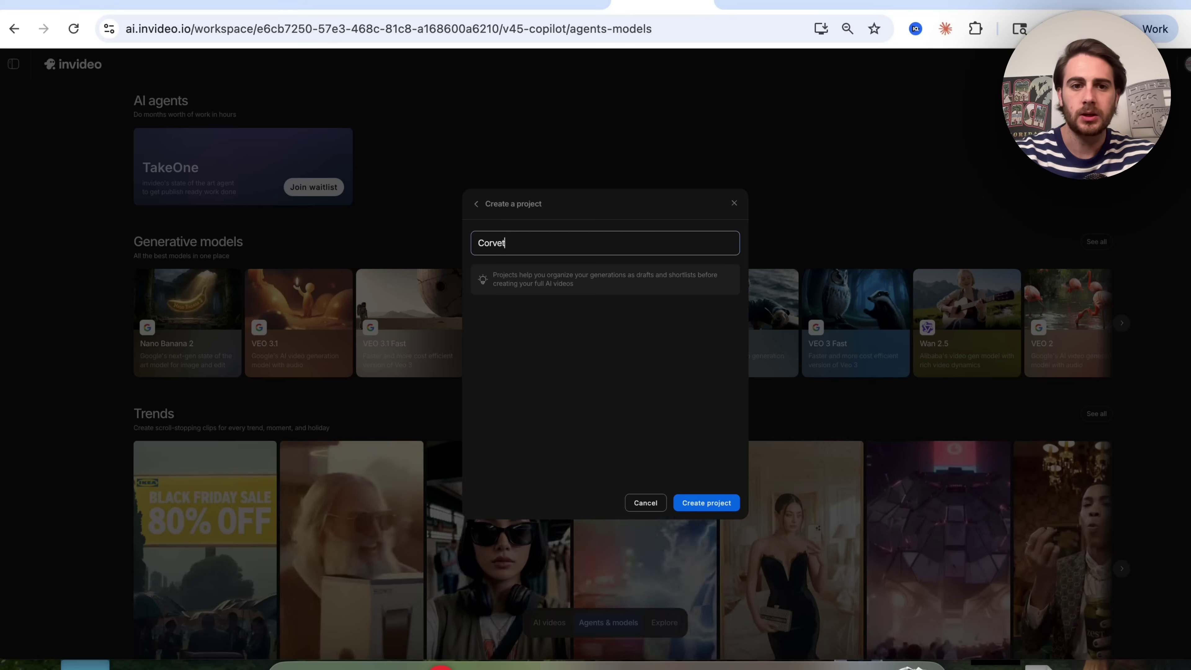
pyautogui.write('te thumbnail')
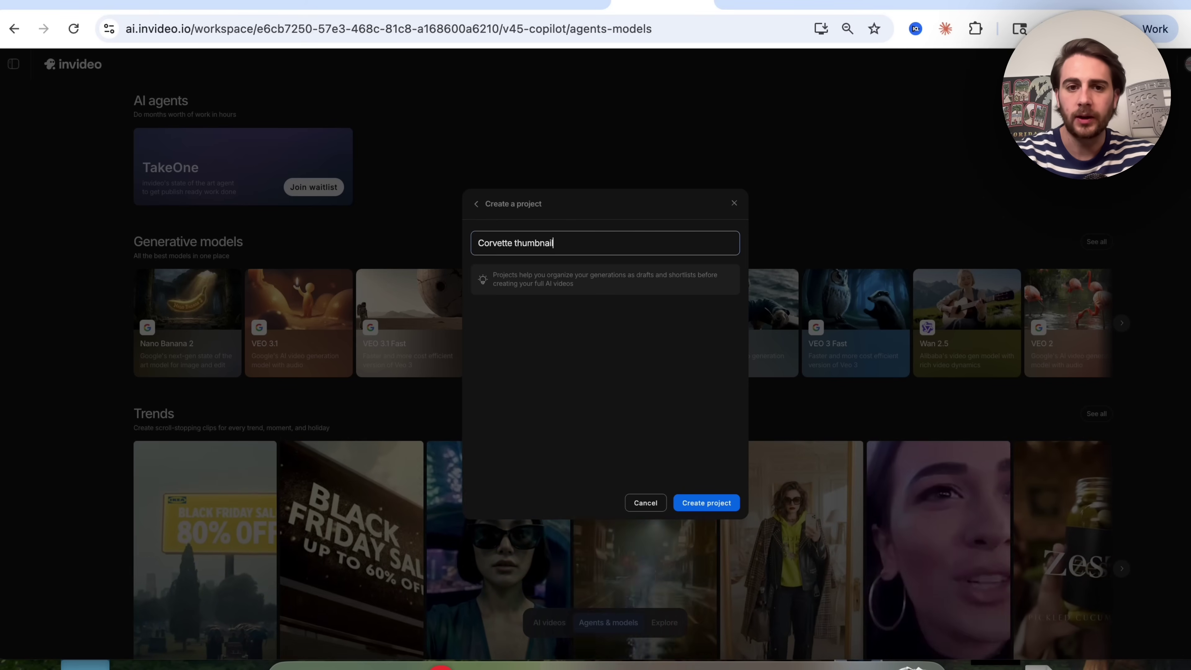
pyautogui.click(703, 503)
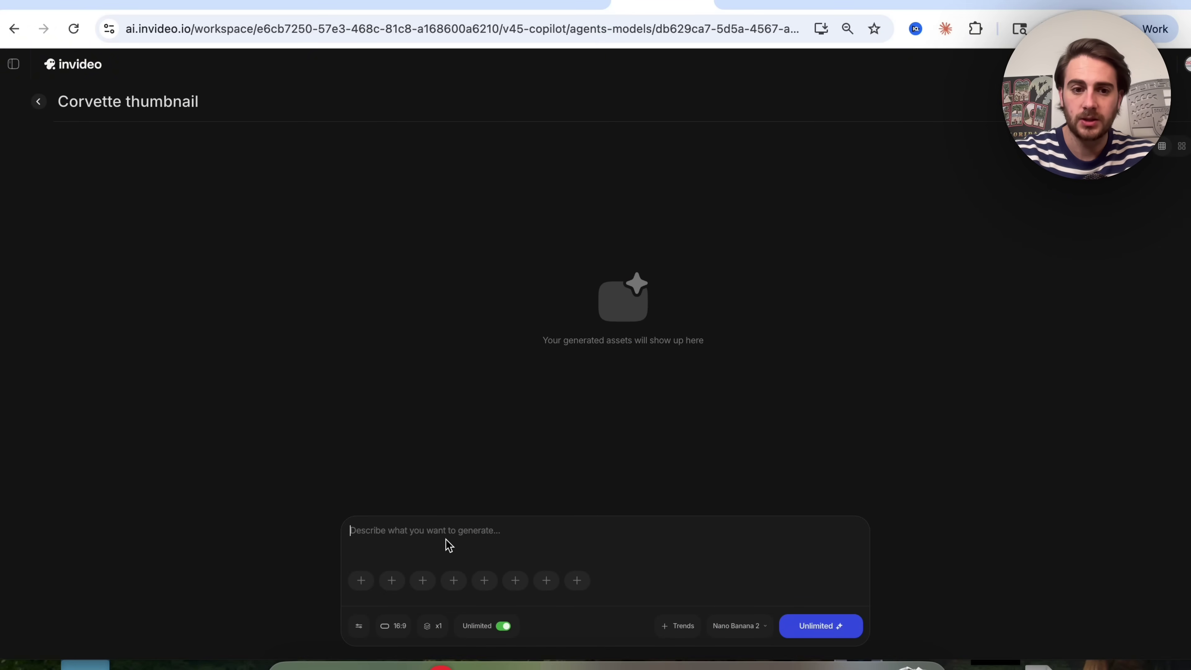
# Step: Enter the prompt "We need a thumbnail for a youtube video that is a white c8 corvette driving down the highway in california"
pyautogui.write('We need a thum')
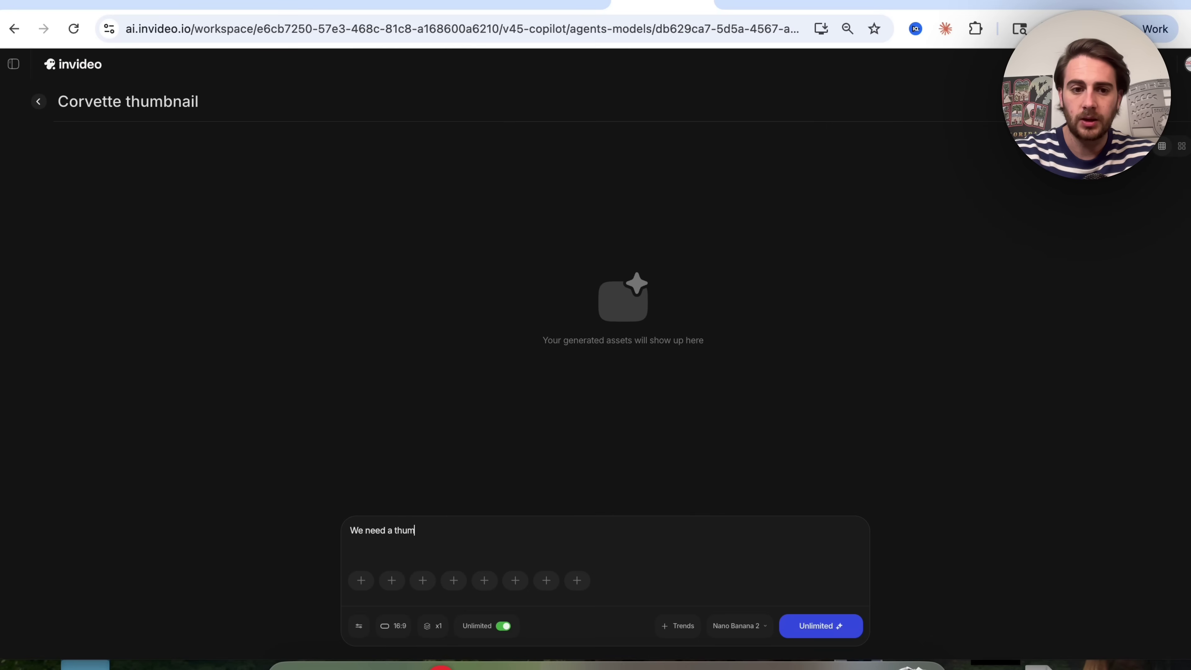
pyautogui.write('bnail for a you')
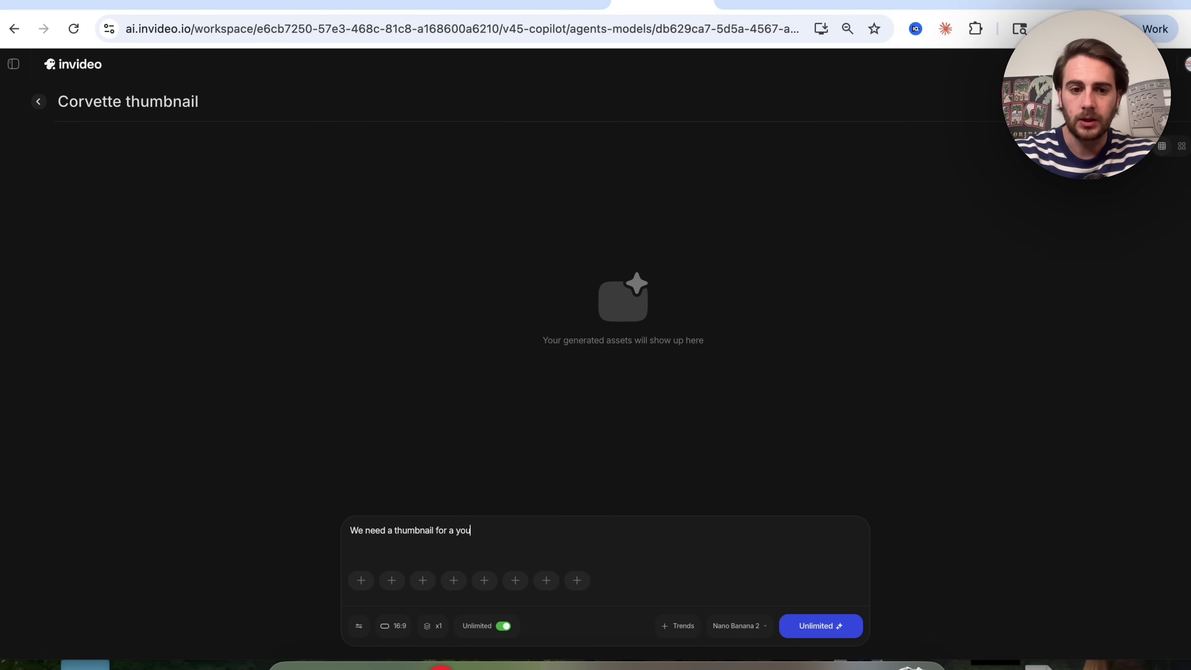
pyautogui.write('tube video that is')
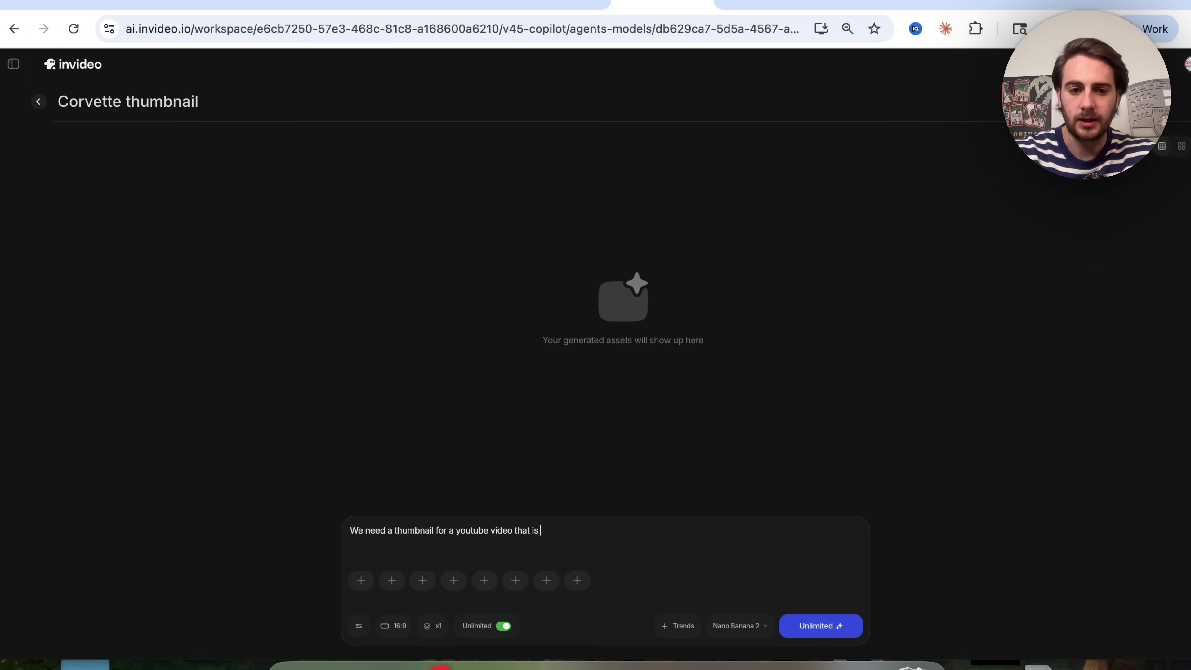
pyautogui.write(' a white c8 ')
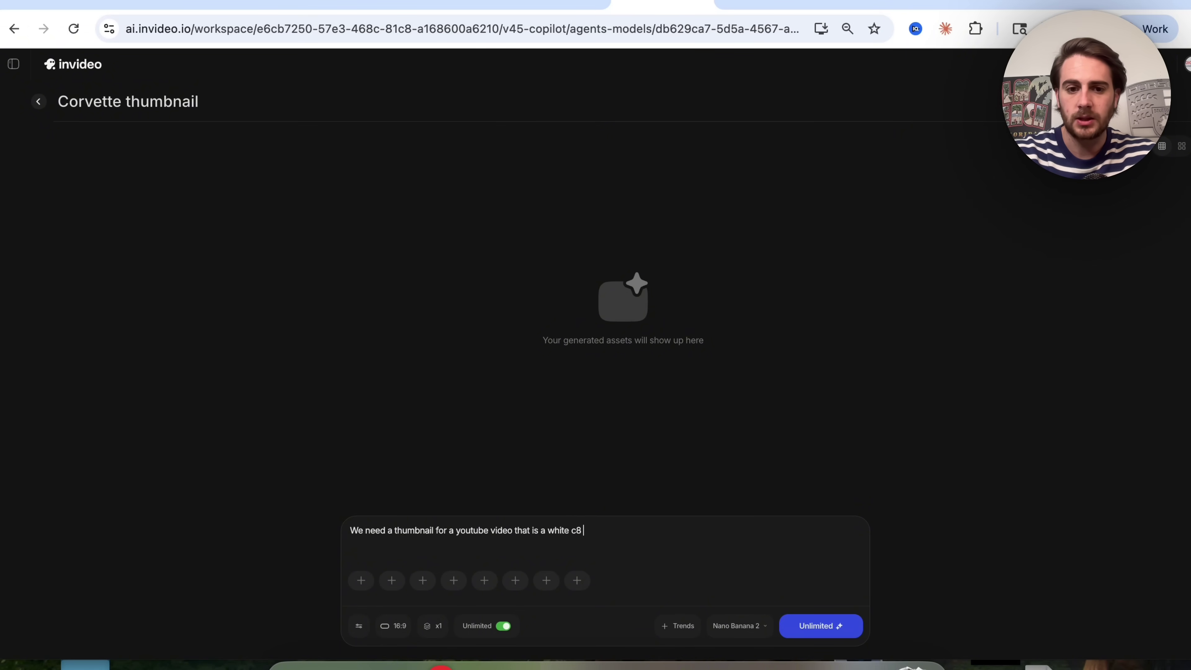
pyautogui.write('corvette driving d')
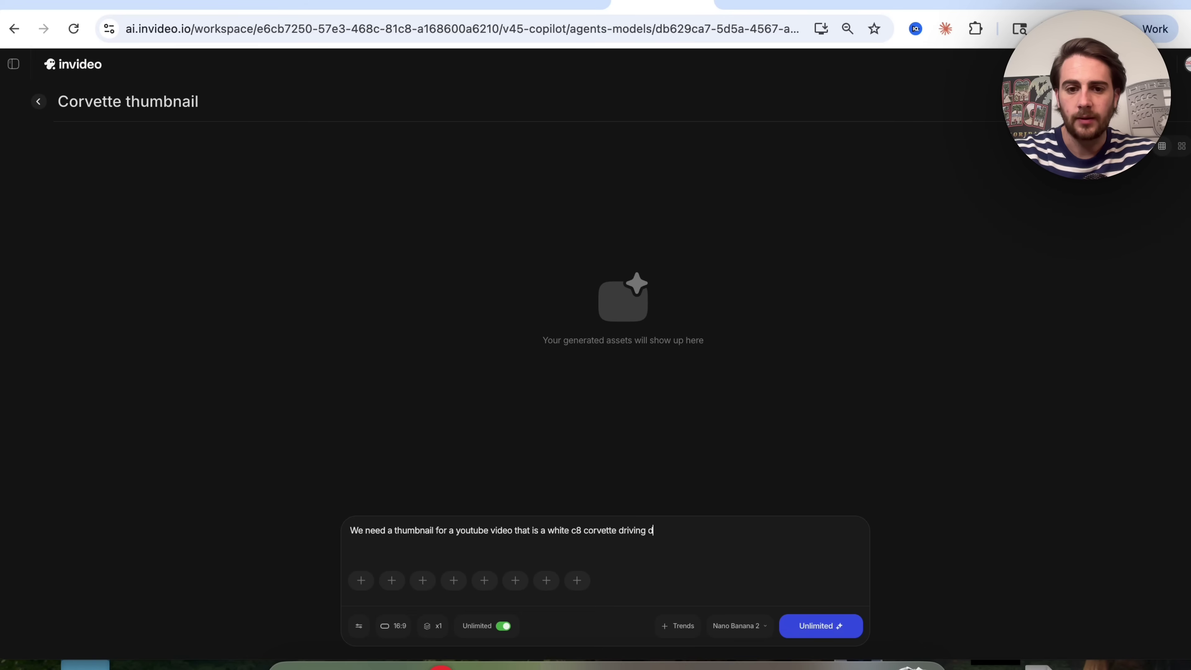
pyautogui.write('own the highway ')
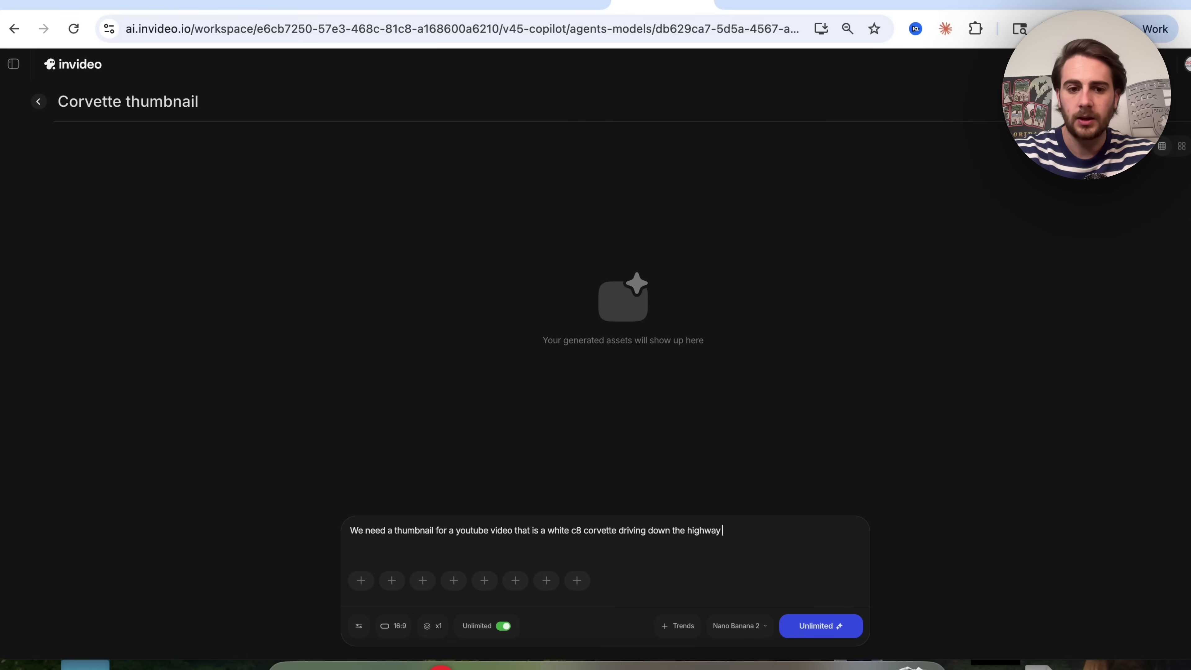
pyautogui.write('in california')
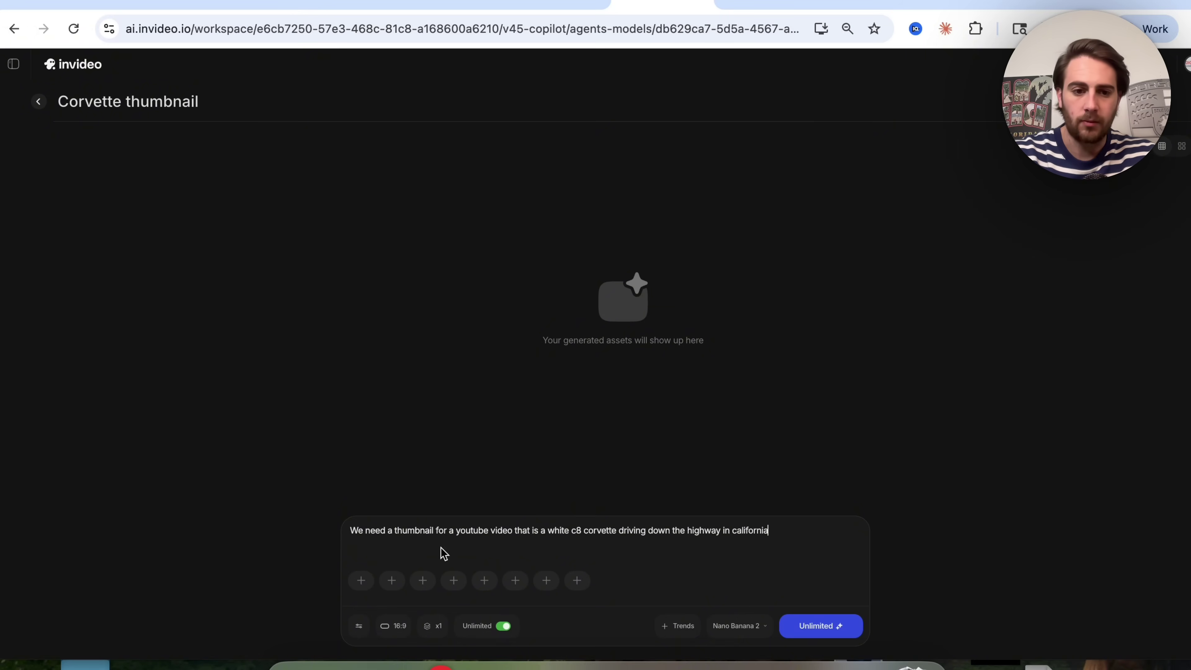
# Step: Set the aspect ratio to 9:16 Social story and generate the Corvette thumbnail image
pyautogui.click(393, 626)
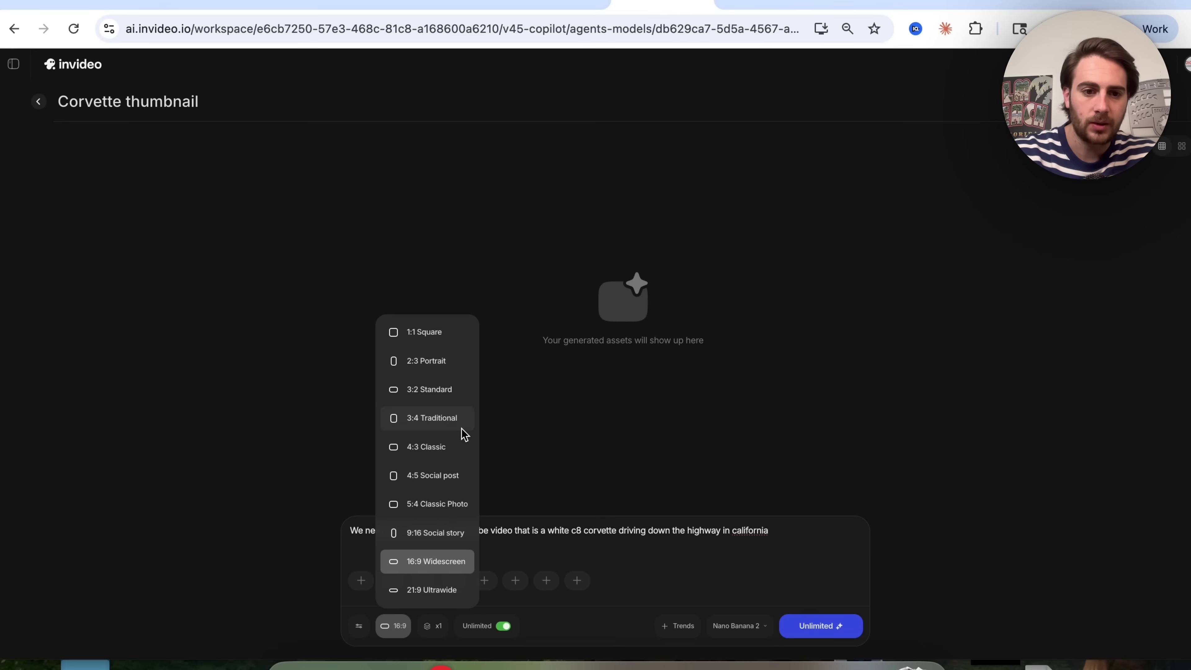
pyautogui.click(457, 531)
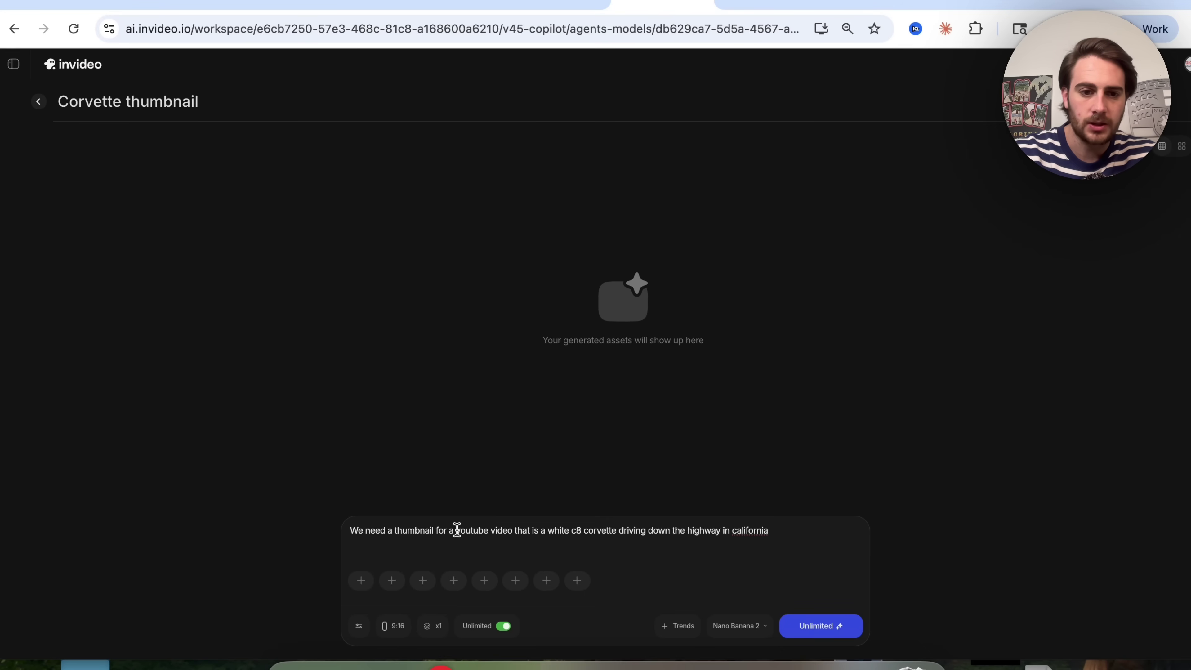
pyautogui.click(838, 629)
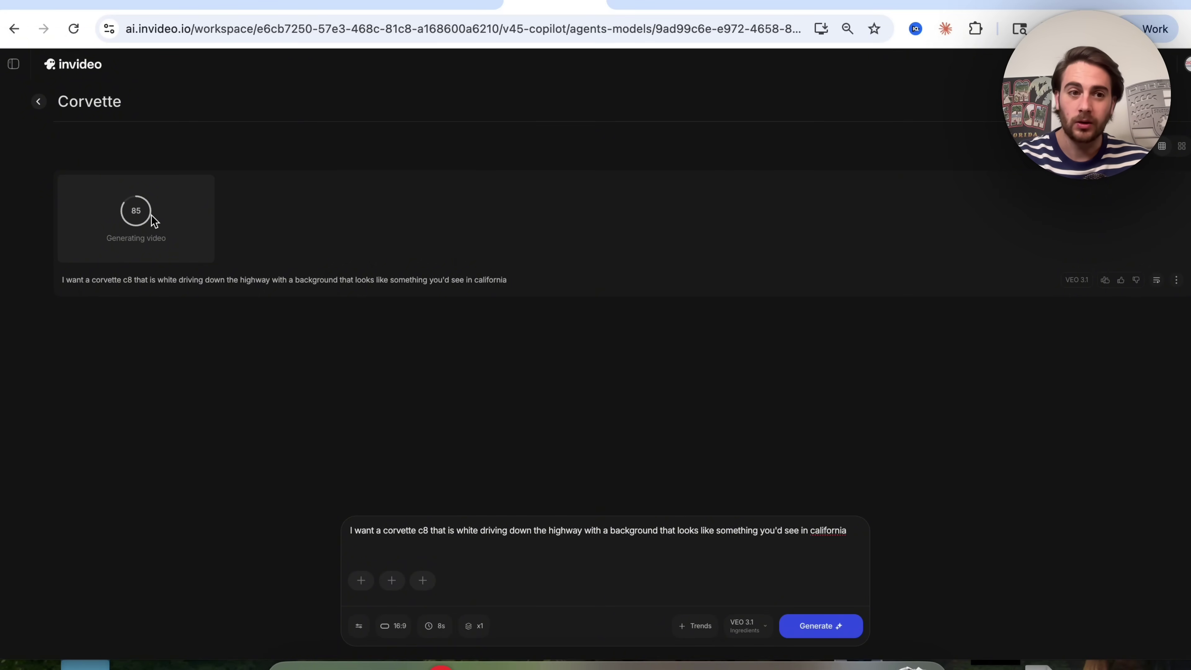
# Step: View the generated Corvette thumbnail at full size and return to the Corvette video project
pyautogui.click(643, 3)
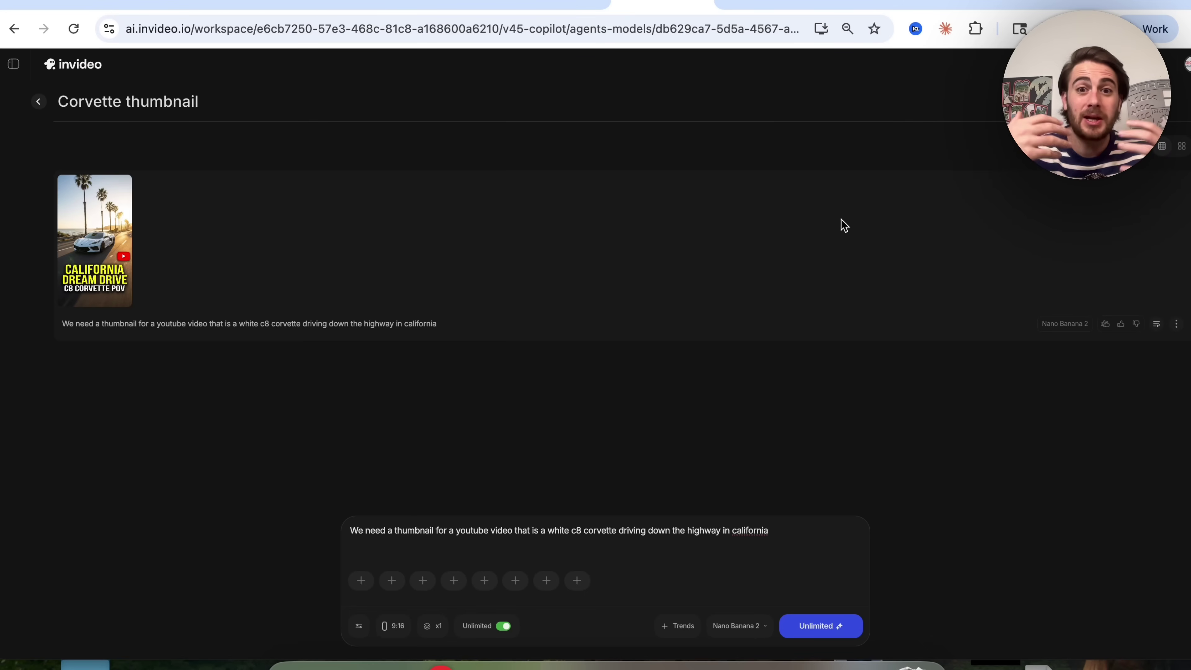
pyautogui.click(106, 221)
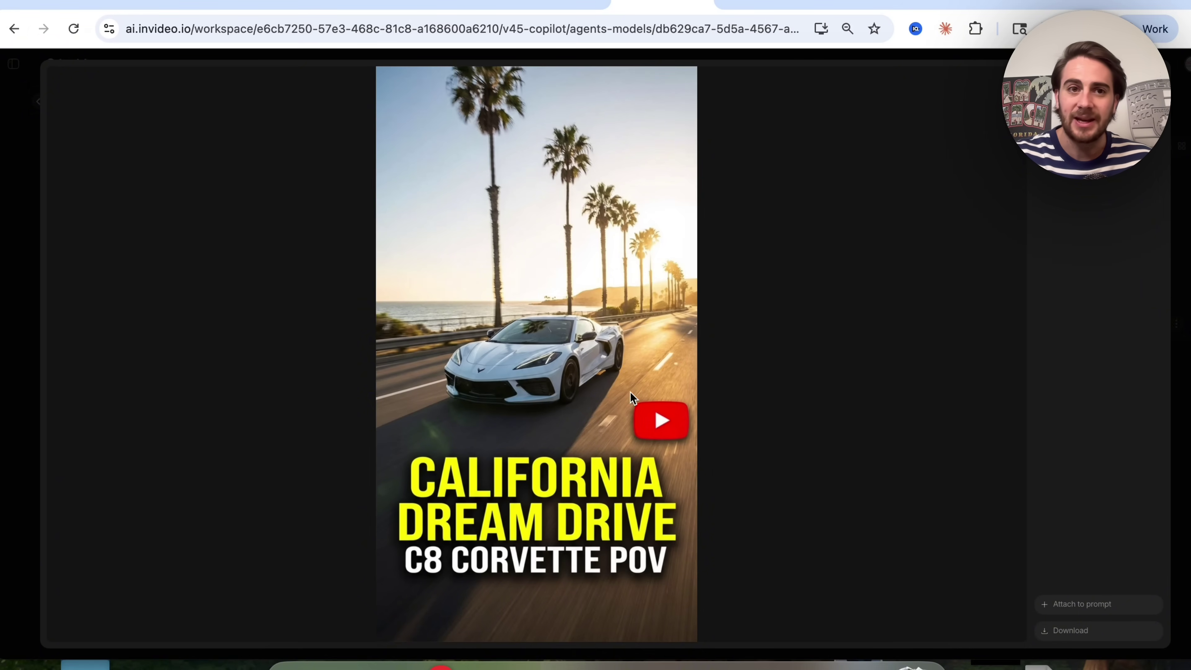
pyautogui.click(551, 3)
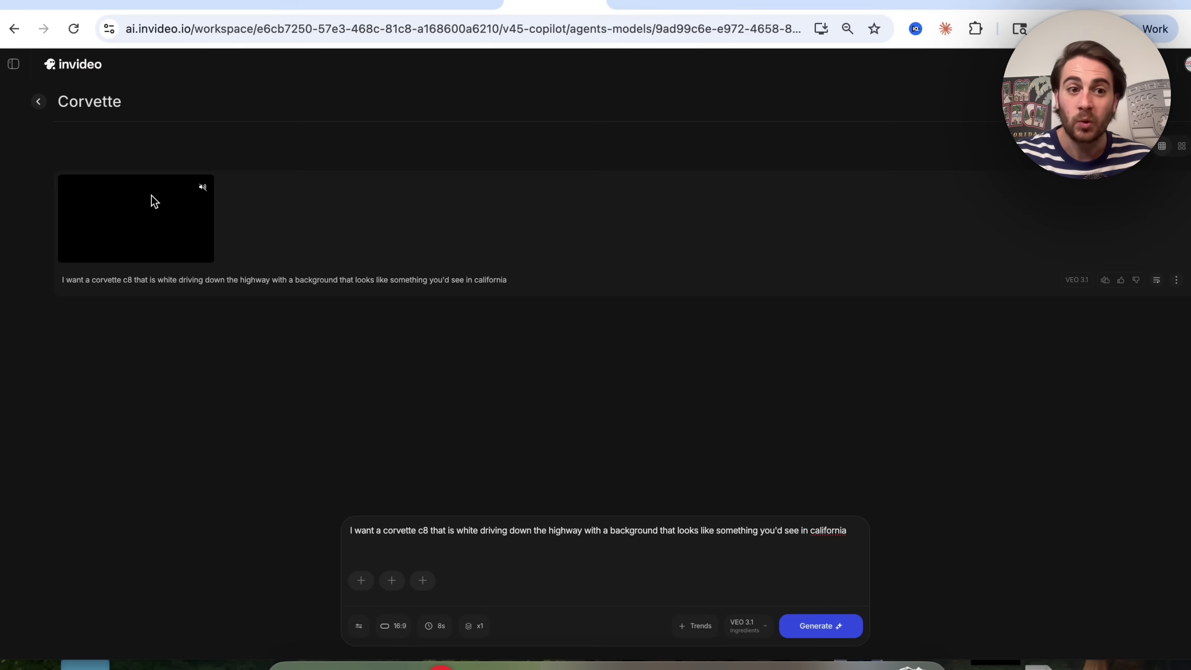